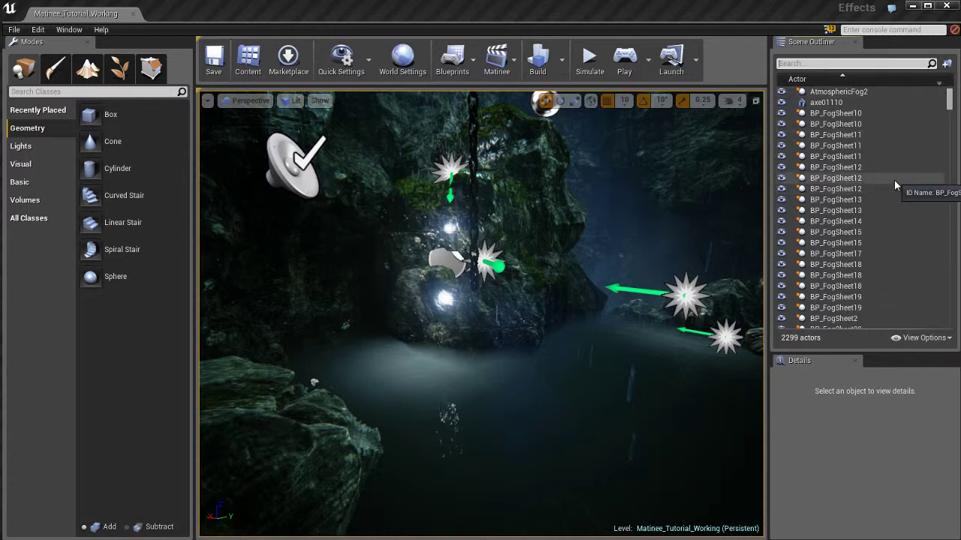
Search the level's actors for "camera" and for "matin", and clear the search
{"action": "type", "text": "camera"}
{"action": "key", "text": "BackSpace"}
{"action": "key", "text": "BackSpace"}
{"action": "key", "text": "BackSpace"}
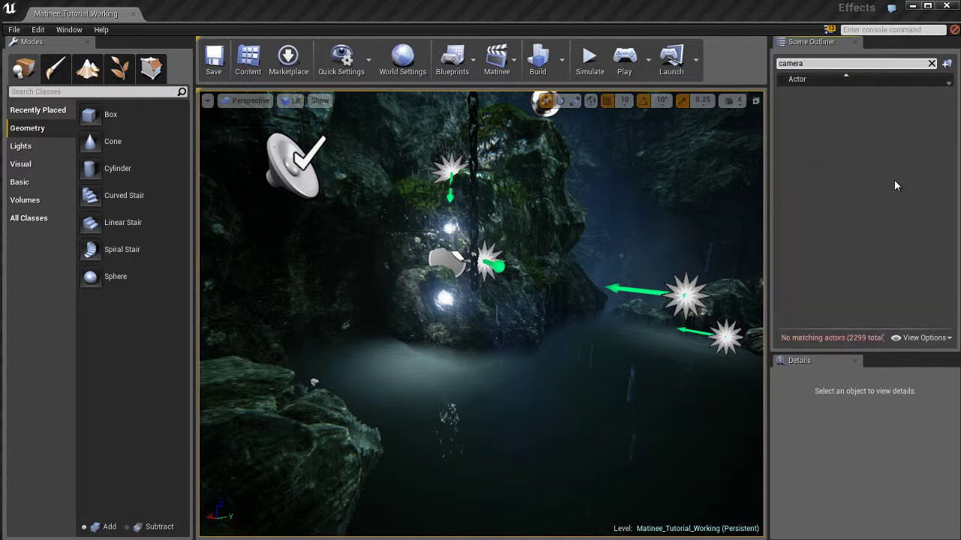
{"action": "key", "text": "BackSpace"}
{"action": "key", "text": "BackSpace"}
{"action": "key", "text": "BackSpace"}
{"action": "type", "text": "matin"}
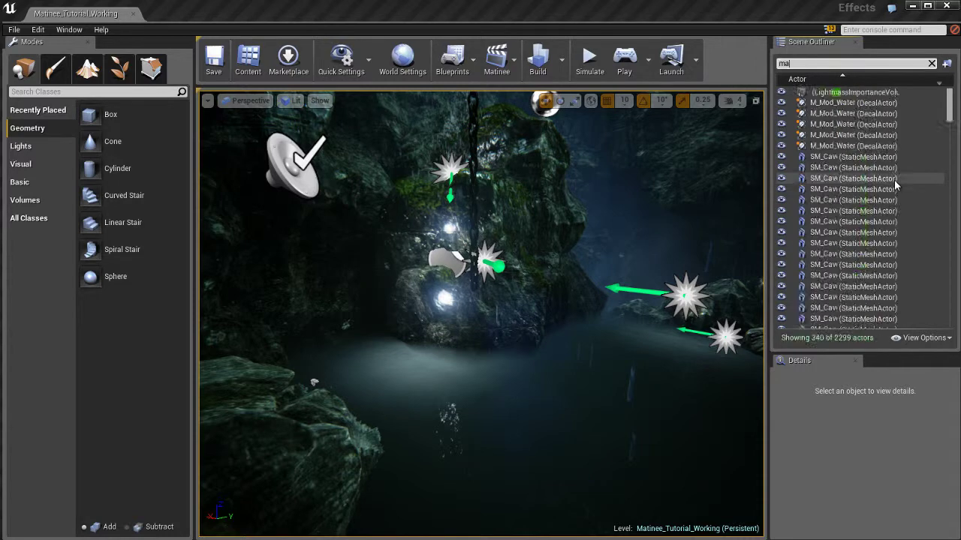
{"action": "key", "text": "BackSpace"}
{"action": "key", "text": "BackSpace"}
{"action": "key", "text": "BackSpace"}
{"action": "key", "text": "BackSpace"}
{"action": "key", "text": "BackSpace"}
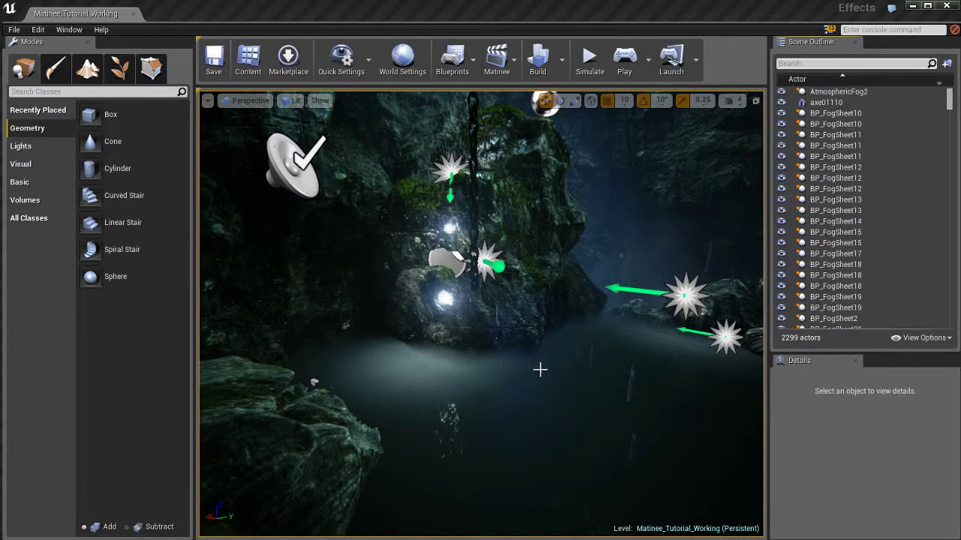
Play the level in the viewport to preview the opening view of the cave, and stop the session
{"action": "right_click_drag", "start_coordinate": [564, 352], "coordinate": [510, 343]}
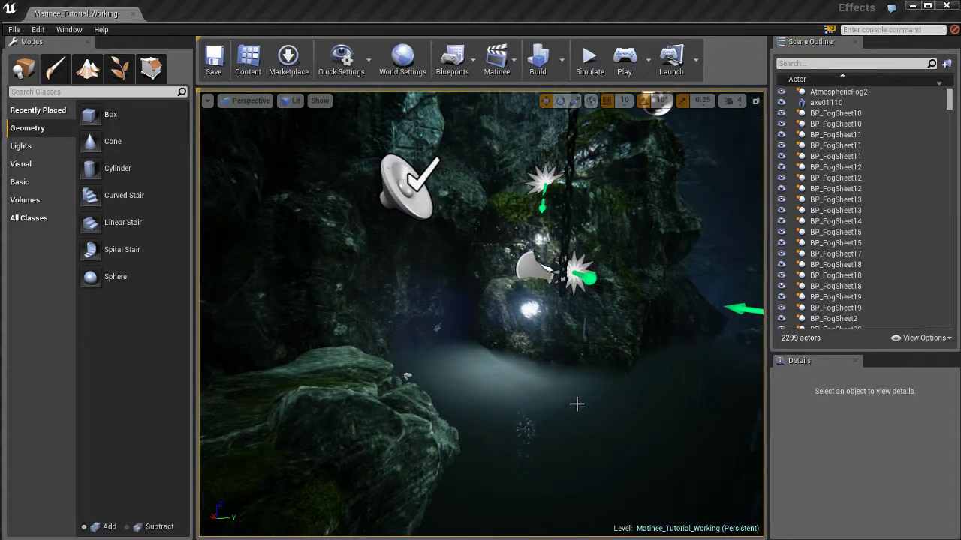
{"action": "key", "text": "alt+p"}
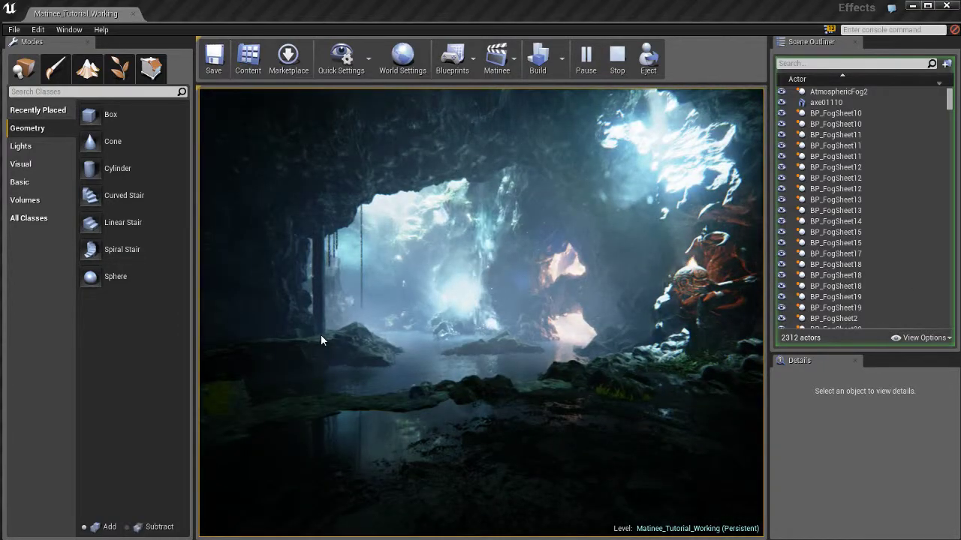
{"action": "key", "text": "Escape"}
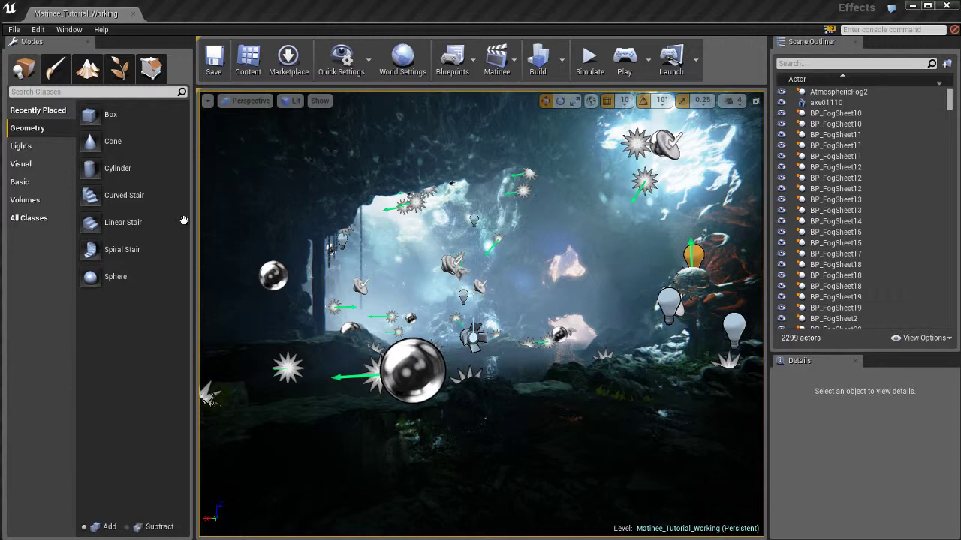
Find the Matinee class among all placeable classes and place a Matinee actor on the cave floor
{"action": "left_click", "coordinate": [26, 218]}
{"action": "left_click", "coordinate": [138, 92]}
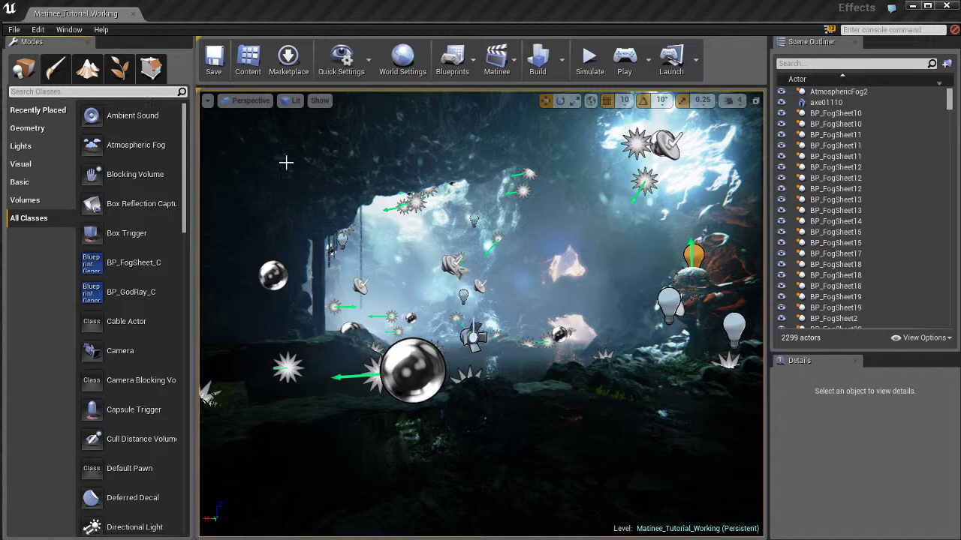
{"action": "type", "text": "matin"}
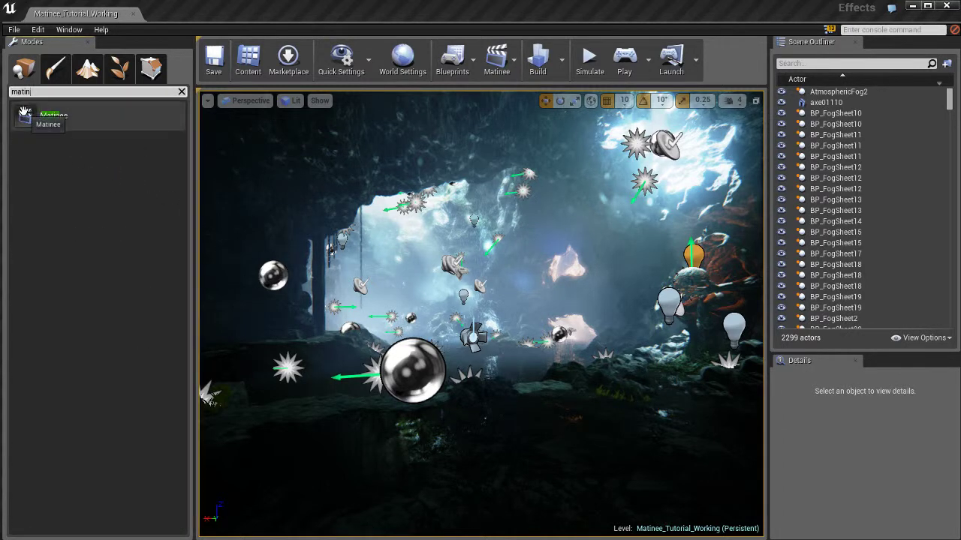
{"action": "right_click_drag", "start_coordinate": [495, 298], "coordinate": [723, 375]}
{"action": "key", "text": "w"}
{"action": "mouse_move", "coordinate": [930, 387]}
{"action": "right_mouse_down"}
{"action": "mouse_move", "coordinate": [850, 354]}
{"action": "mouse_move", "coordinate": [896, 370]}
{"action": "mouse_move", "coordinate": [926, 398]}
{"action": "mouse_move", "coordinate": [929, 369]}
{"action": "right_mouse_up"}
{"action": "right_click_drag", "start_coordinate": [722, 375], "coordinate": [754, 369]}
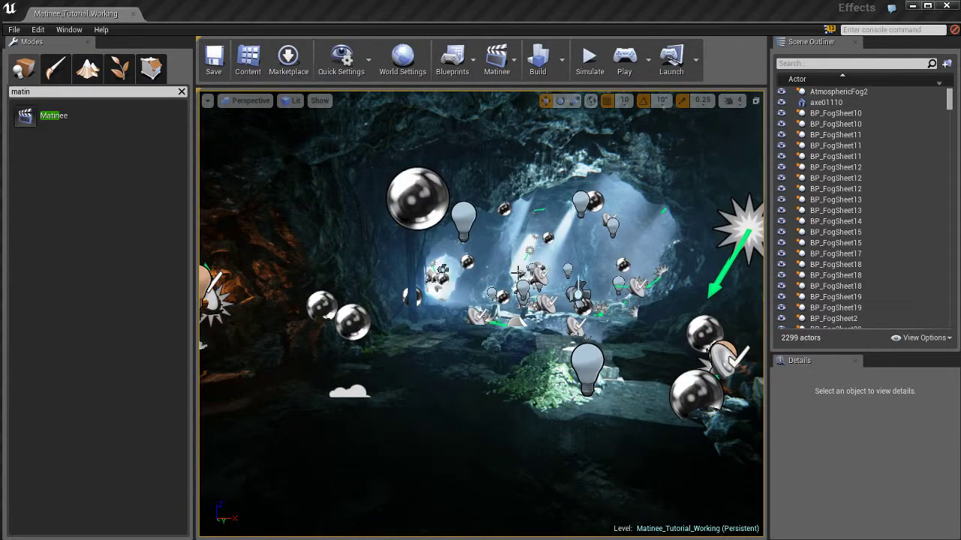
{"action": "right_click_drag", "start_coordinate": [596, 318], "coordinate": [470, 413]}
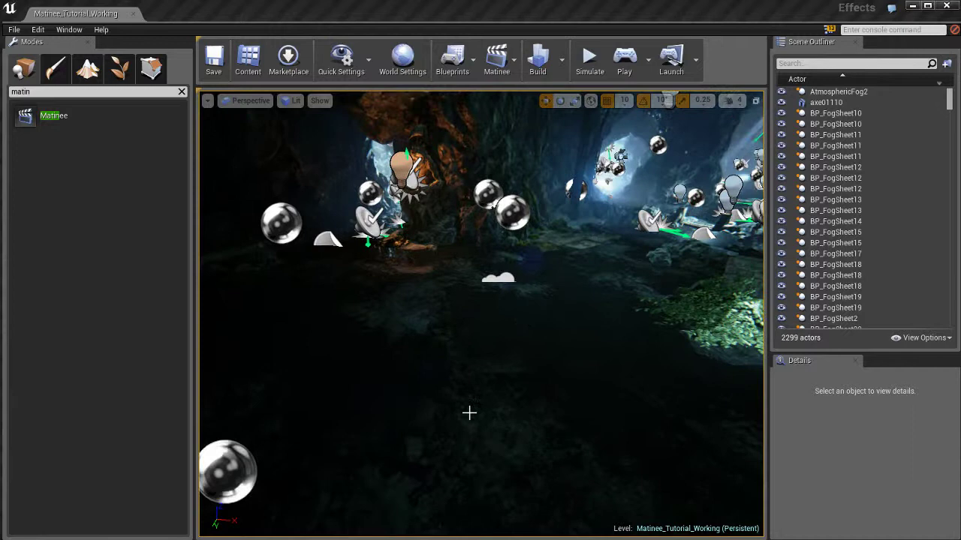
{"action": "right_click_drag", "start_coordinate": [497, 375], "coordinate": [482, 365]}
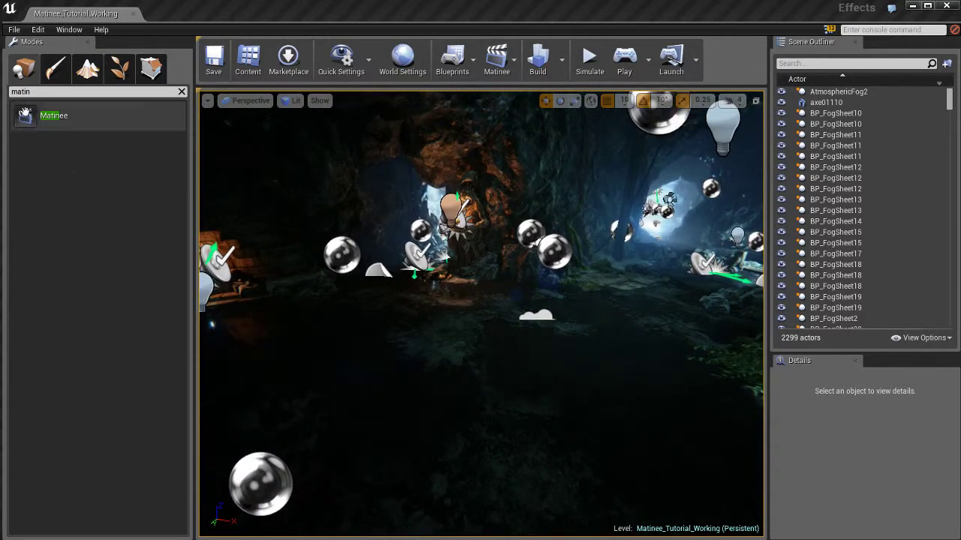
{"action": "left_click_drag", "start_coordinate": [28, 117], "coordinate": [496, 331]}
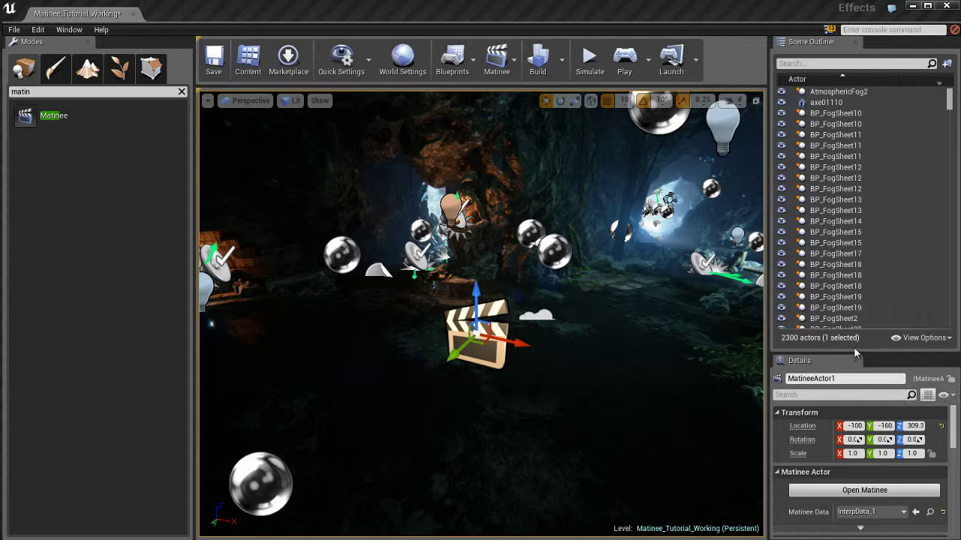
Enlarge the actor's details area and rename the Matinee actor as MatineeActor_Cinematic
{"action": "left_click_drag", "start_coordinate": [855, 355], "coordinate": [855, 268]}
{"action": "left_click", "coordinate": [861, 291]}
{"action": "key", "text": "Right"}
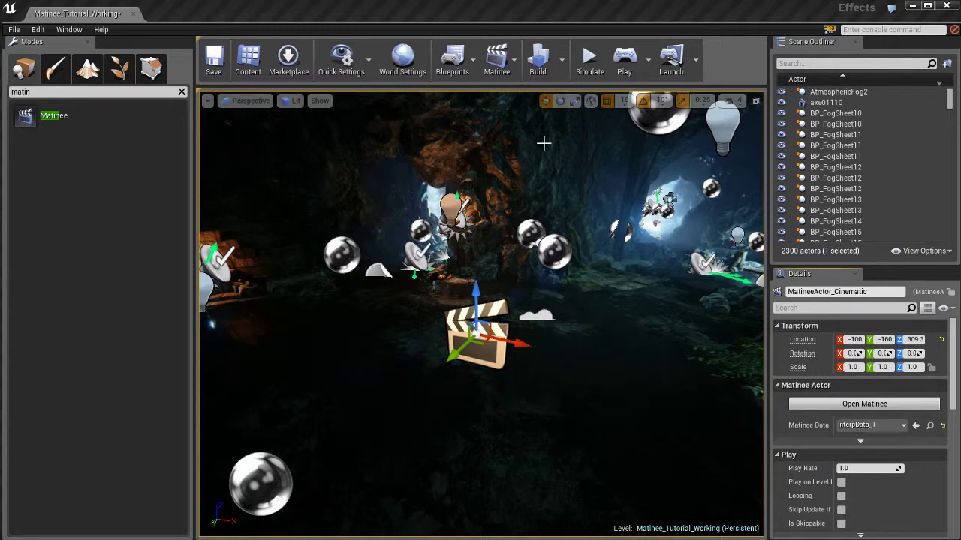
Duplicate the Matinee actor twice beside the original and check the list of existing Matinees
{"action": "left_click", "coordinate": [499, 66]}
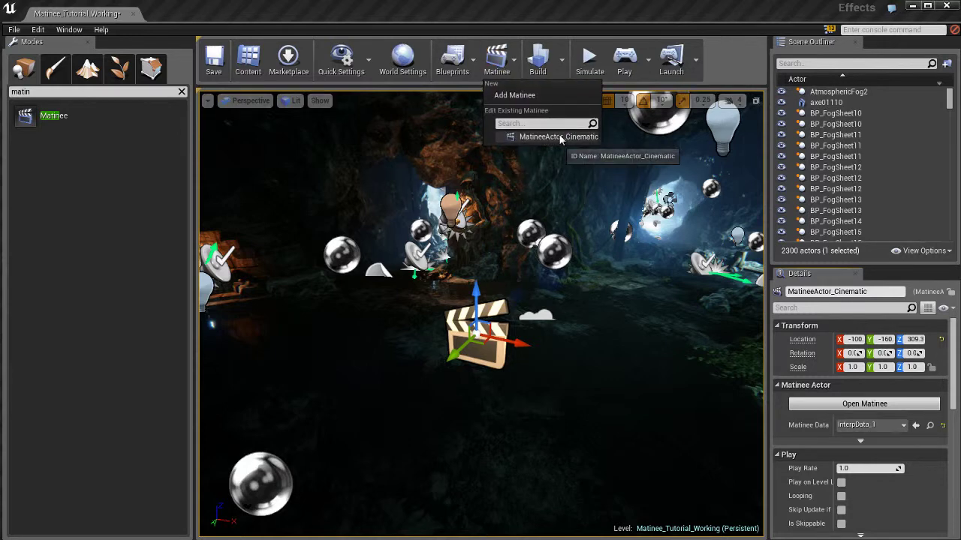
{"action": "right_click_drag", "start_coordinate": [538, 359], "coordinate": [577, 352]}
{"action": "key", "text": "ctrl+w"}
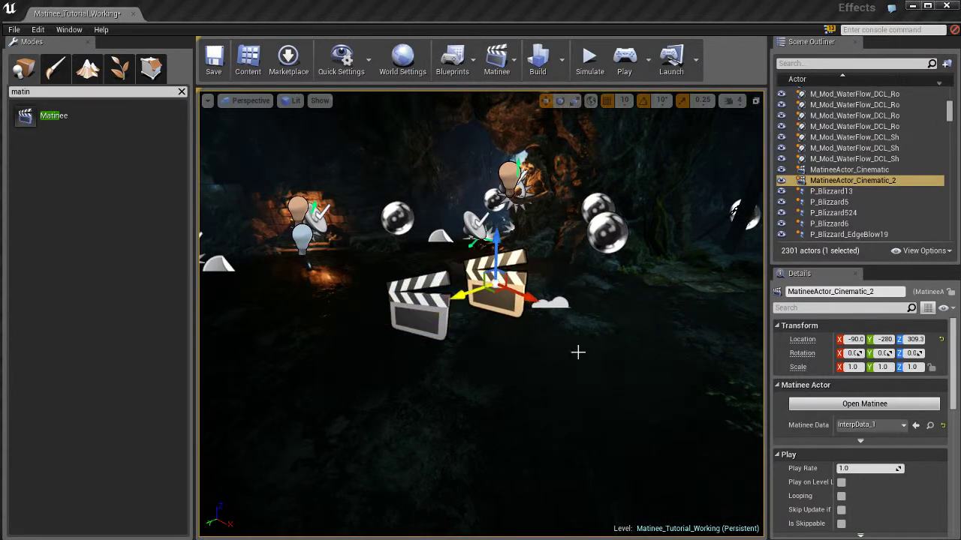
{"action": "key", "text": "ctrl+w"}
{"action": "right_click_drag", "start_coordinate": [520, 367], "coordinate": [616, 342], "text": "ctrl"}
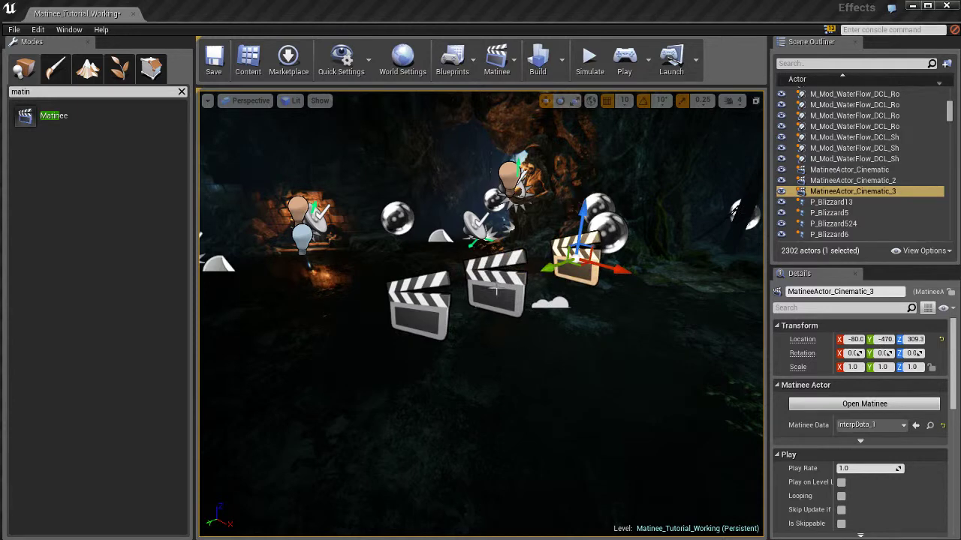
{"action": "left_click", "coordinate": [497, 60]}
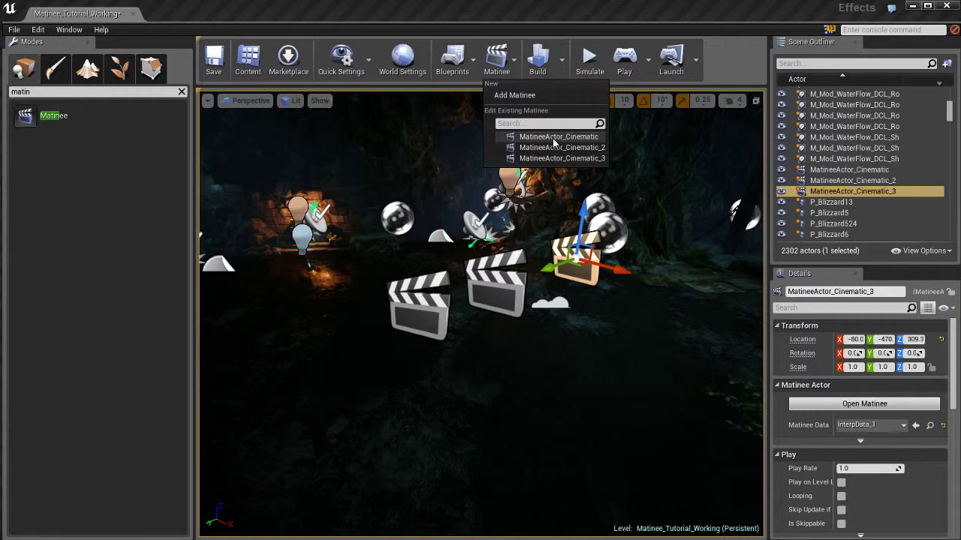
{"action": "left_click", "coordinate": [501, 63]}
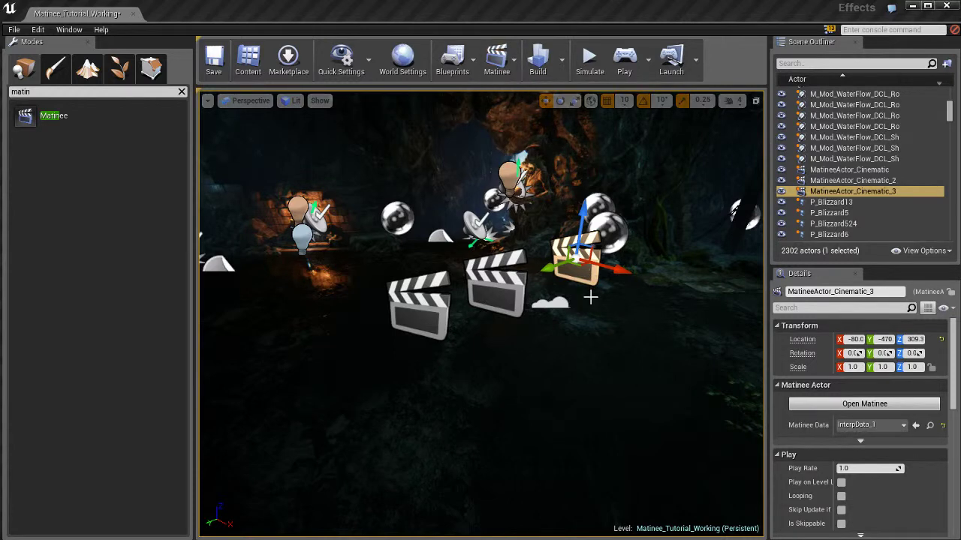
Delete both duplicated Matinee actors and select the original MatineeActor_Cinematic
{"action": "right_click_drag", "start_coordinate": [587, 325], "coordinate": [588, 321]}
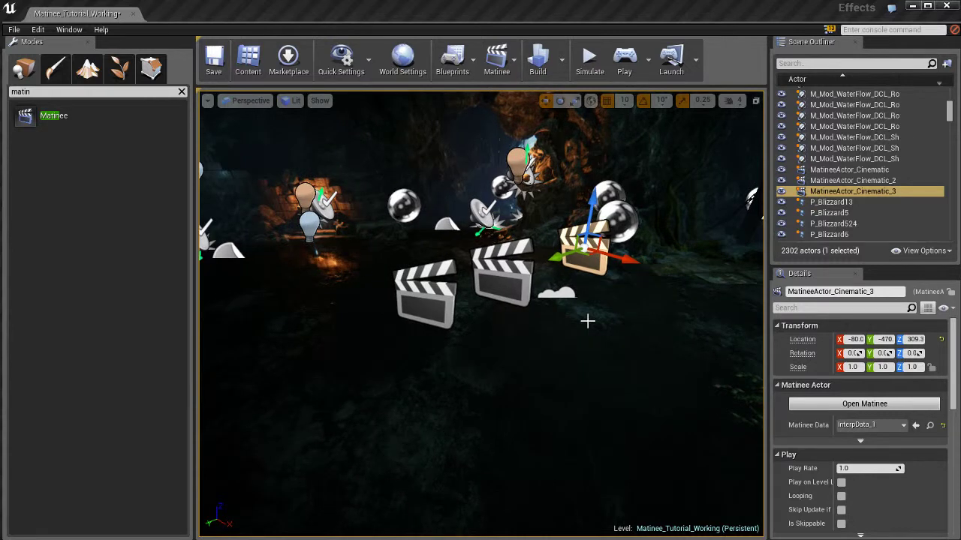
{"action": "key", "text": "Delete"}
{"action": "left_click", "coordinate": [504, 280]}
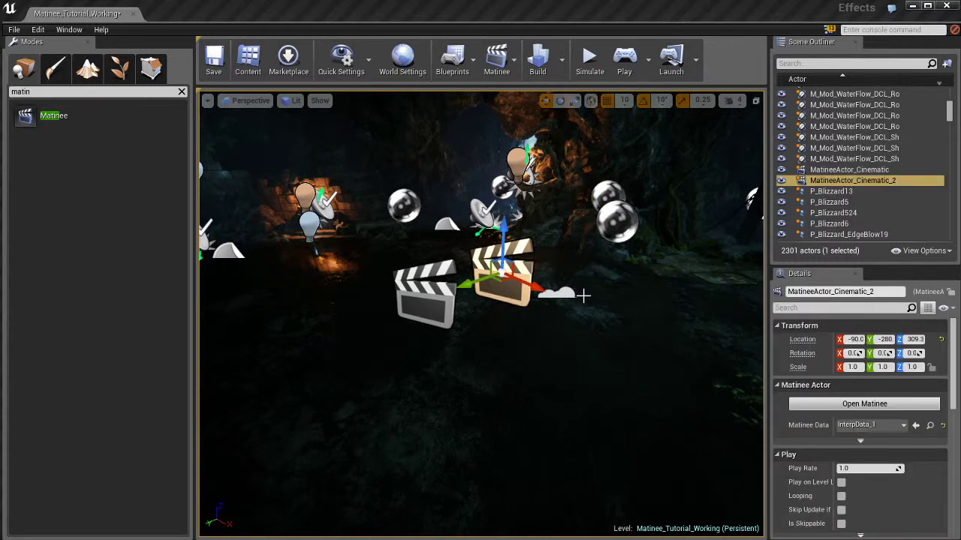
{"action": "key", "text": "Delete"}
{"action": "left_click", "coordinate": [431, 283]}
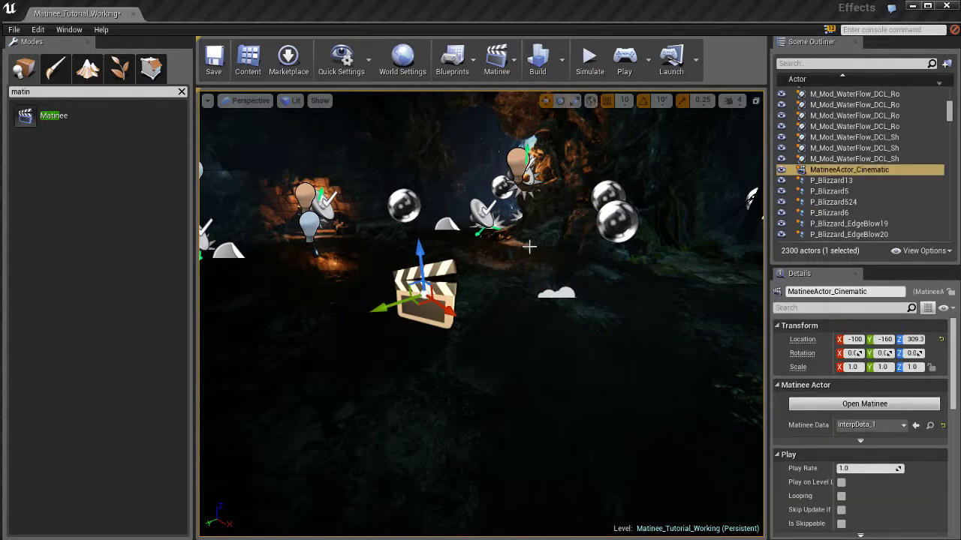
Open MatineeActor_Cinematic in the Matinee editor and dock the editor window beside the level
{"action": "left_click", "coordinate": [497, 60]}
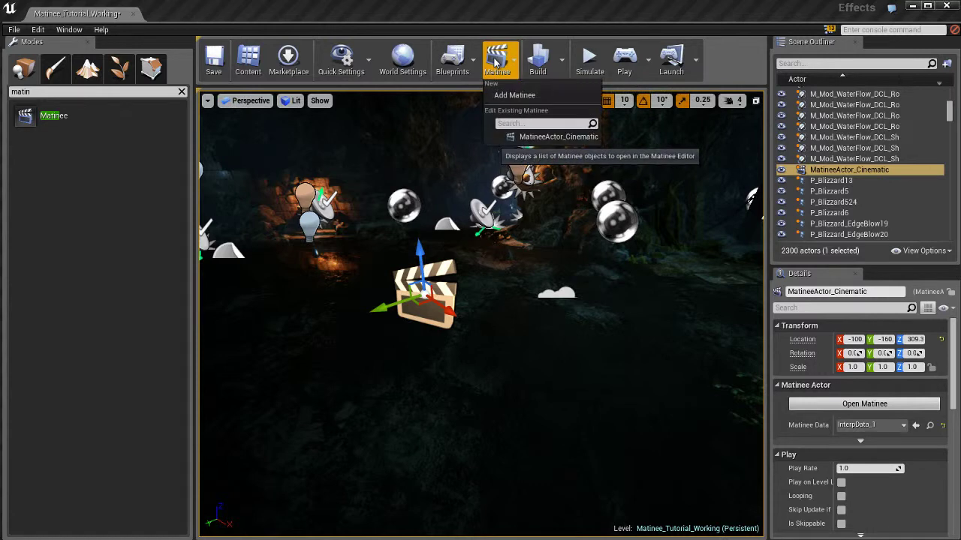
{"action": "left_click", "coordinate": [545, 137]}
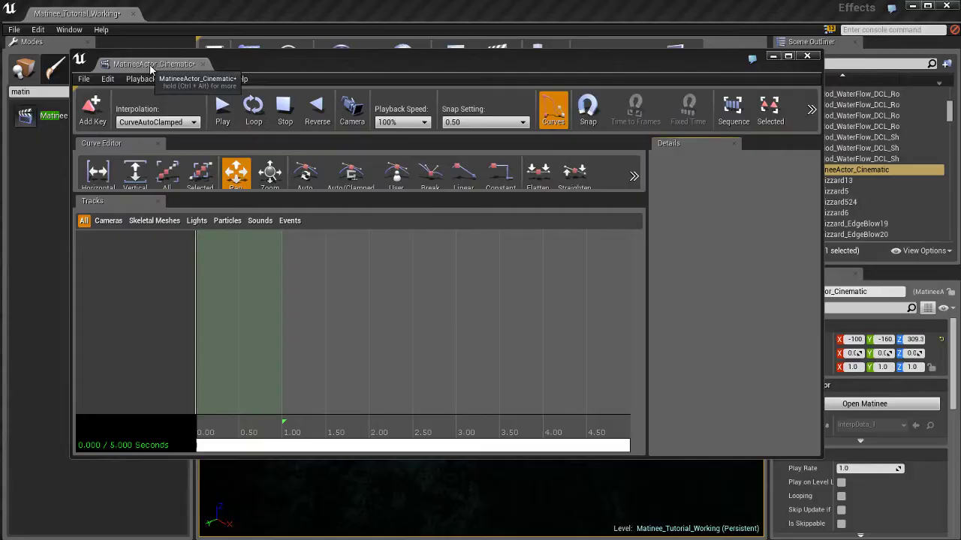
{"action": "left_click_drag", "start_coordinate": [150, 65], "coordinate": [194, 13]}
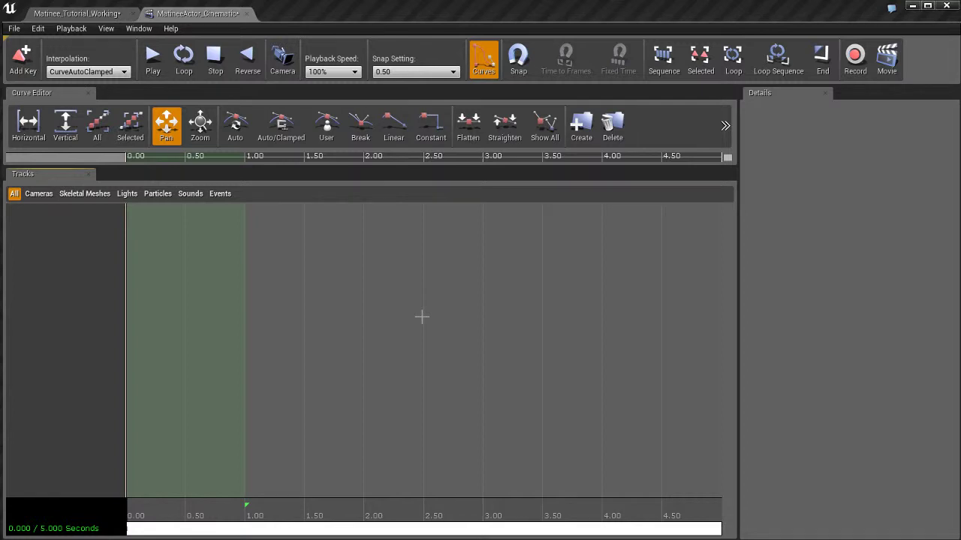
Return to the level, search the placeable classes for "camera" and place a Camera actor near the Matinee actor
{"action": "left_click", "coordinate": [86, 15]}
{"action": "right_click_drag", "start_coordinate": [528, 359], "coordinate": [509, 349]}
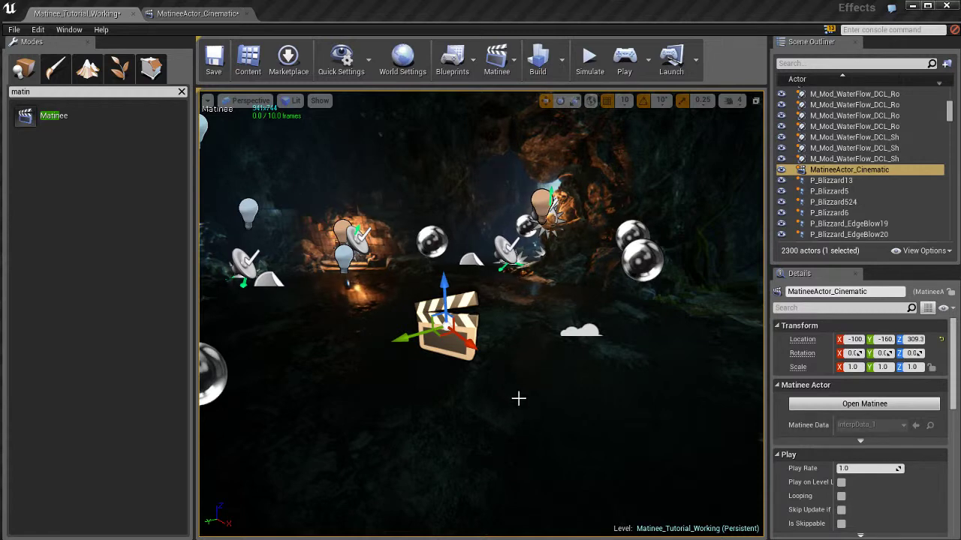
{"action": "key", "text": "a"}
{"action": "right_click_drag", "start_coordinate": [519, 398], "coordinate": [598, 409]}
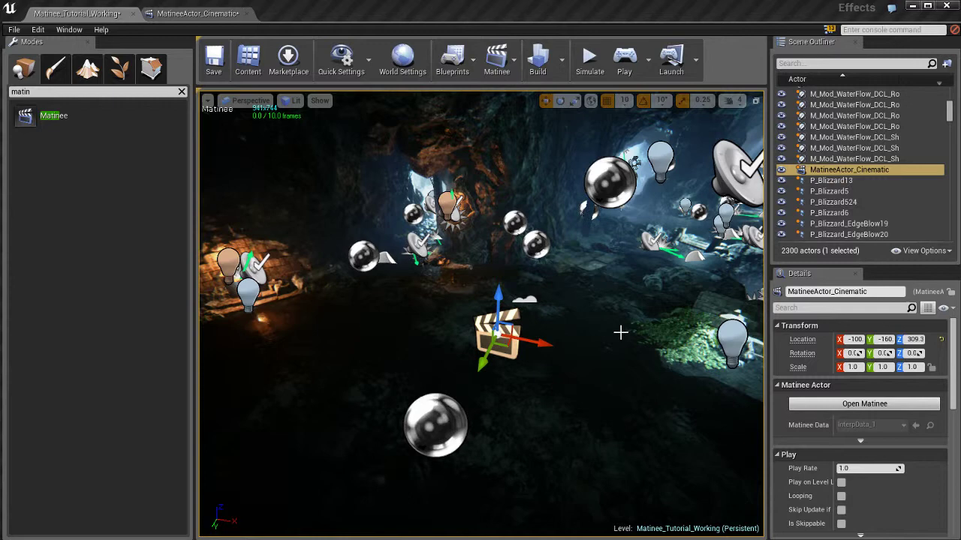
{"action": "right_click_drag", "start_coordinate": [583, 347], "coordinate": [586, 349]}
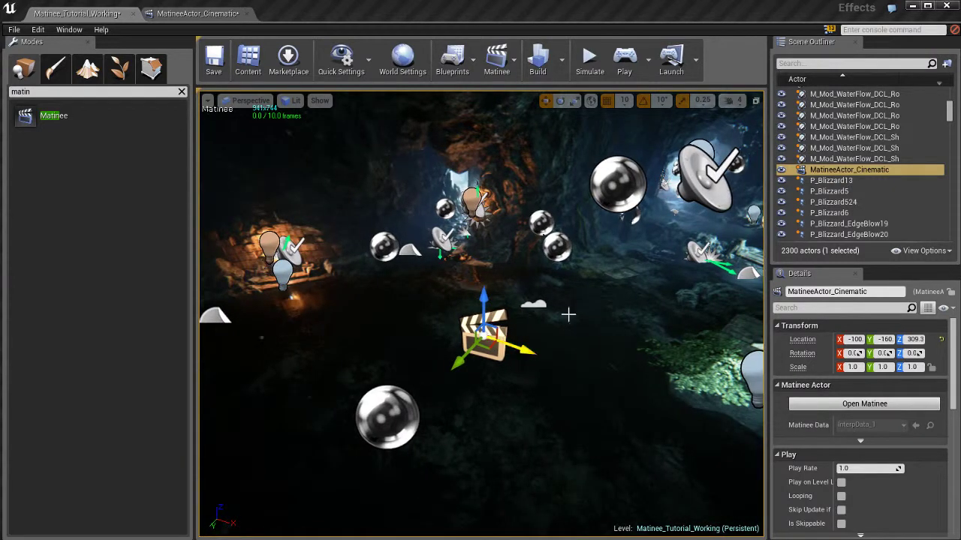
{"action": "left_click", "coordinate": [105, 92]}
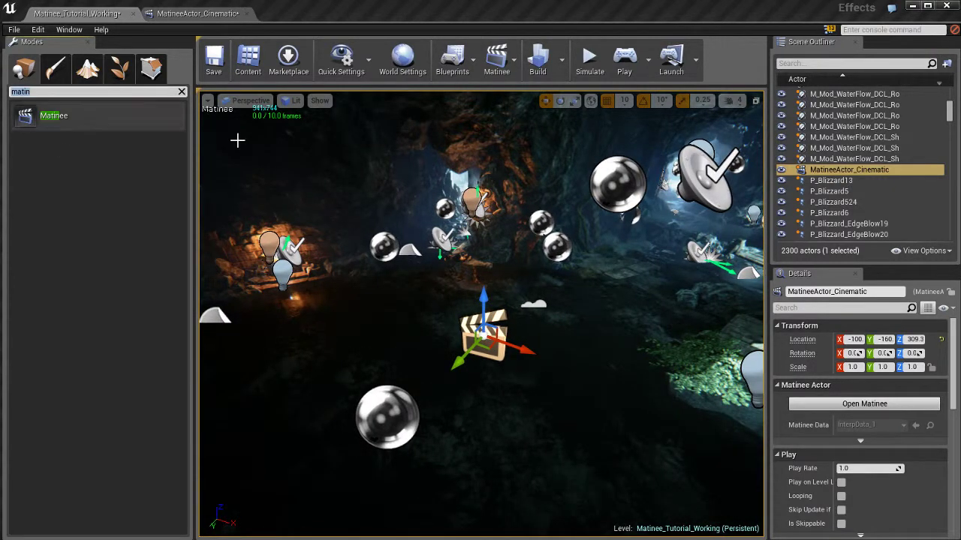
{"action": "type", "text": "camera"}
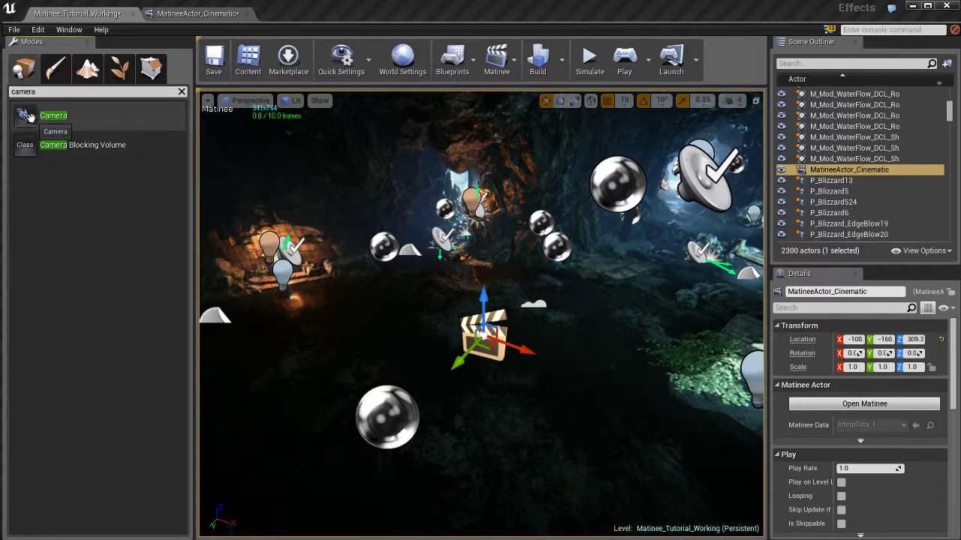
{"action": "left_click_drag", "start_coordinate": [29, 118], "coordinate": [412, 371]}
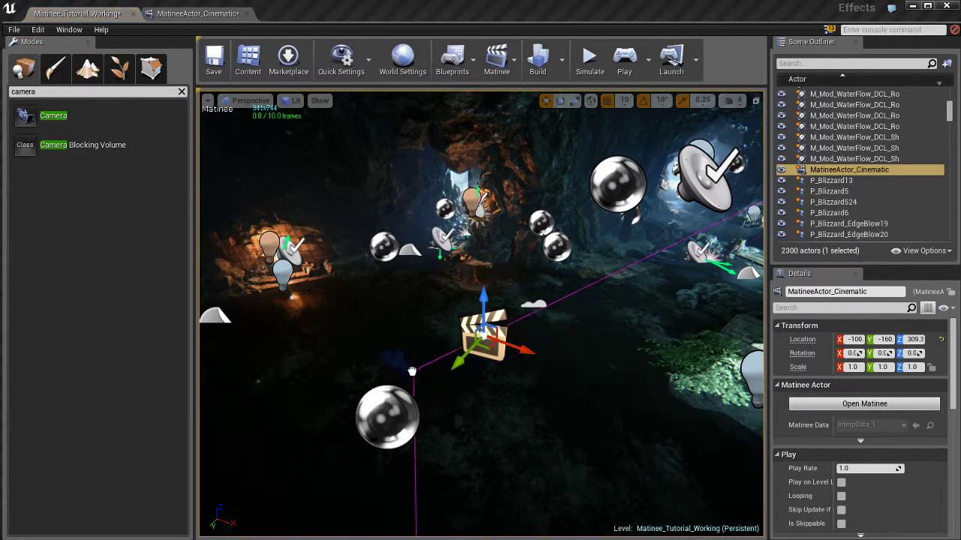
Raise the new camera to a Z location of about 359.3 and deselect it with the Rotate tool active
{"action": "left_click_drag", "start_coordinate": [495, 366], "coordinate": [403, 338]}
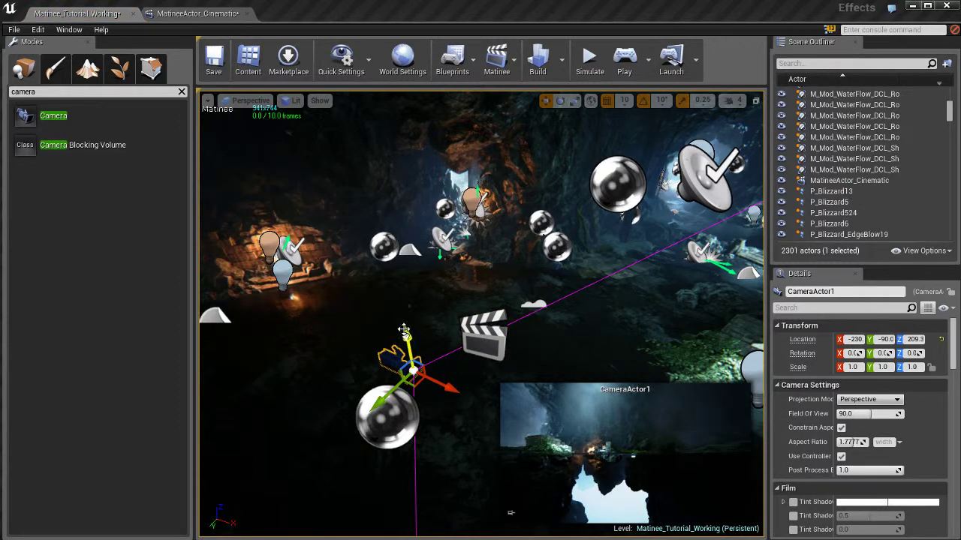
{"action": "left_click_drag", "start_coordinate": [398, 279], "coordinate": [397, 254]}
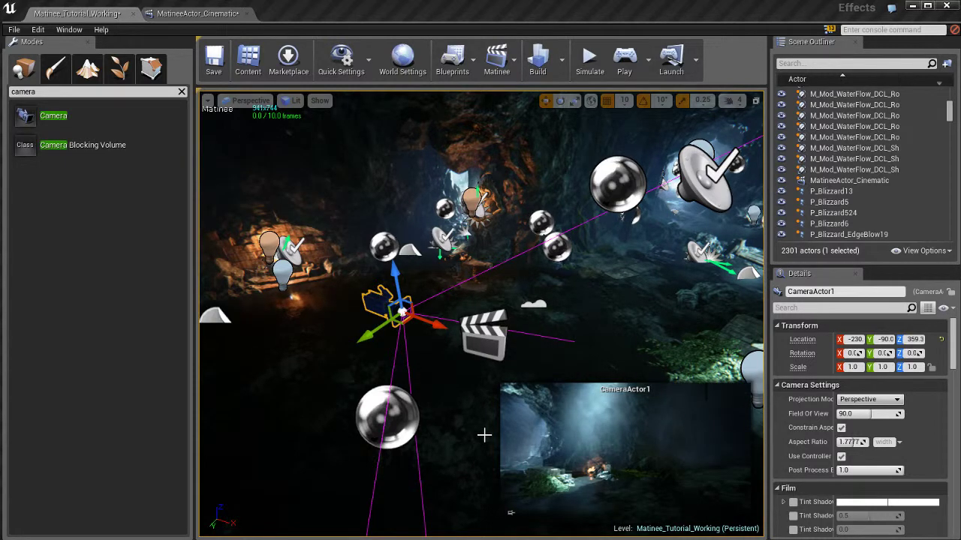
{"action": "key", "text": "e"}
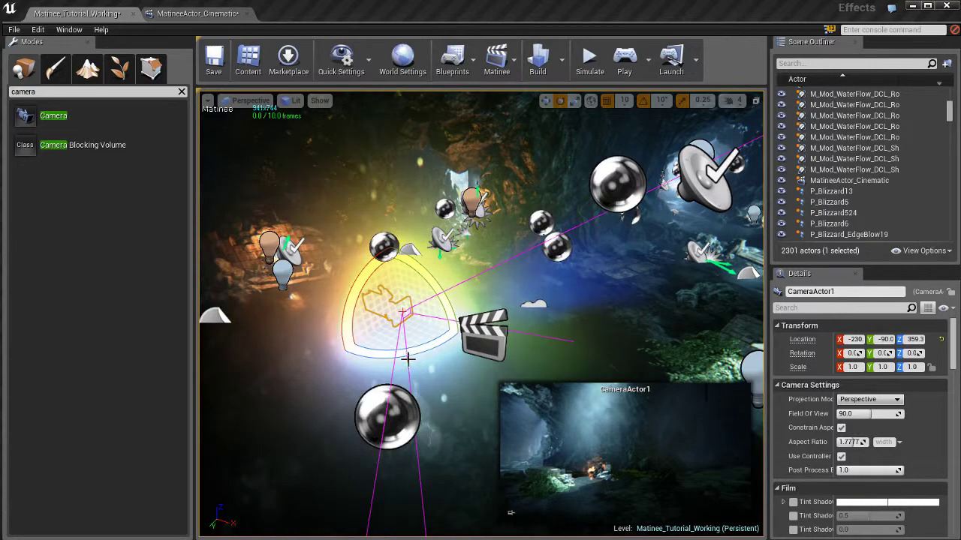
{"action": "mouse_move", "coordinate": [435, 359]}
{"action": "left_mouse_down"}
{"action": "mouse_move", "coordinate": [446, 346]}
{"action": "mouse_move", "coordinate": [376, 347]}
{"action": "mouse_move", "coordinate": [458, 347]}
{"action": "mouse_move", "coordinate": [422, 355]}
{"action": "left_mouse_up"}
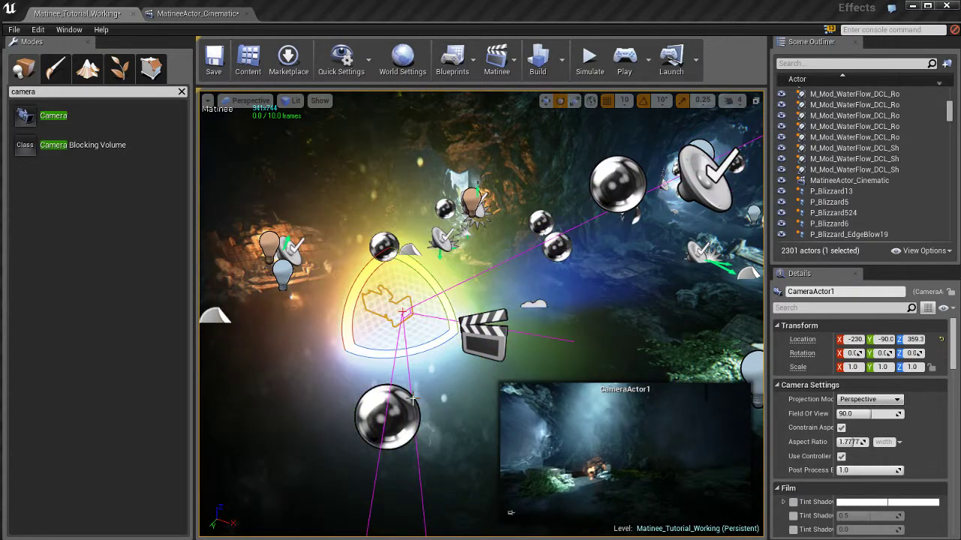
{"action": "left_click", "coordinate": [449, 379]}
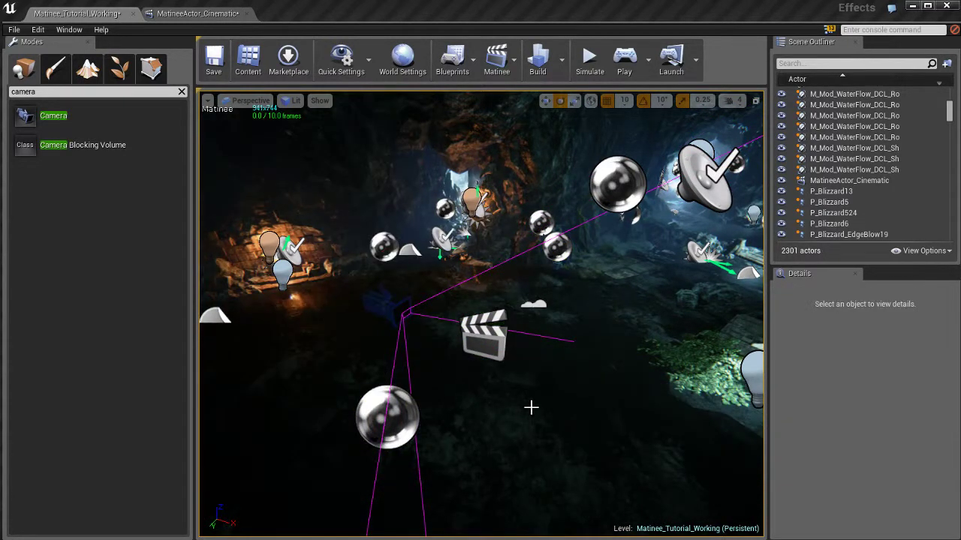
Select the camera actor in the level and rename it Camera_01
{"action": "right_click_drag", "start_coordinate": [485, 413], "coordinate": [375, 356]}
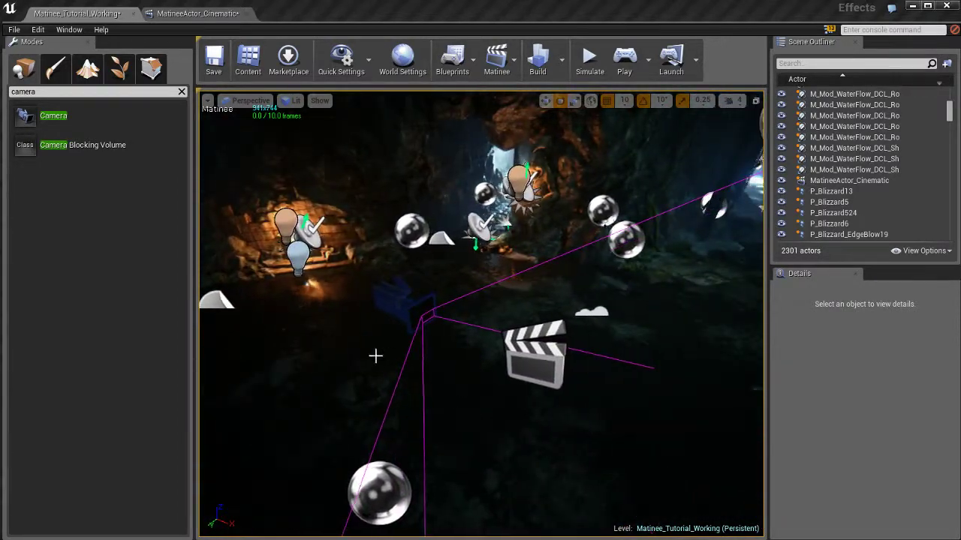
{"action": "left_click", "coordinate": [408, 311]}
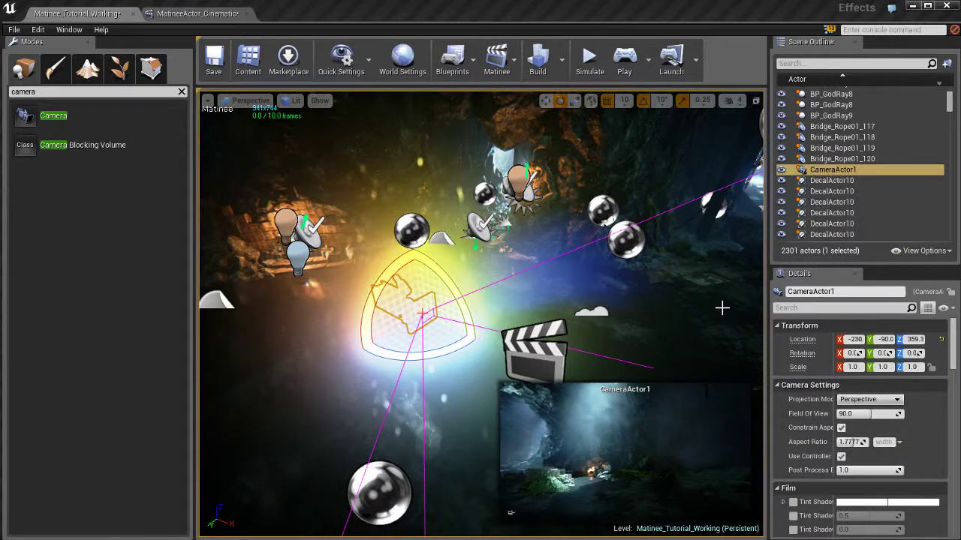
{"action": "left_click", "coordinate": [863, 291]}
{"action": "type", "text": "CameraAct"}
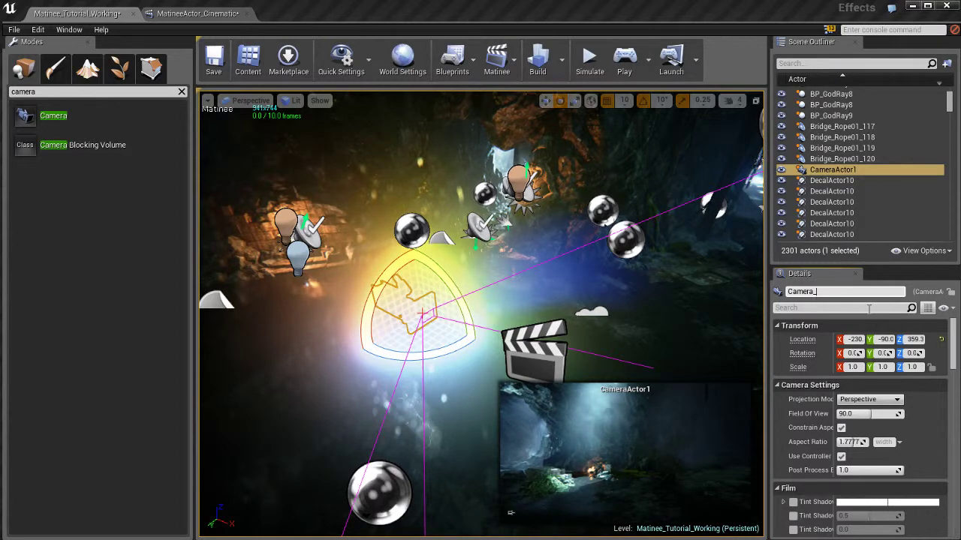
{"action": "key", "text": "Return"}
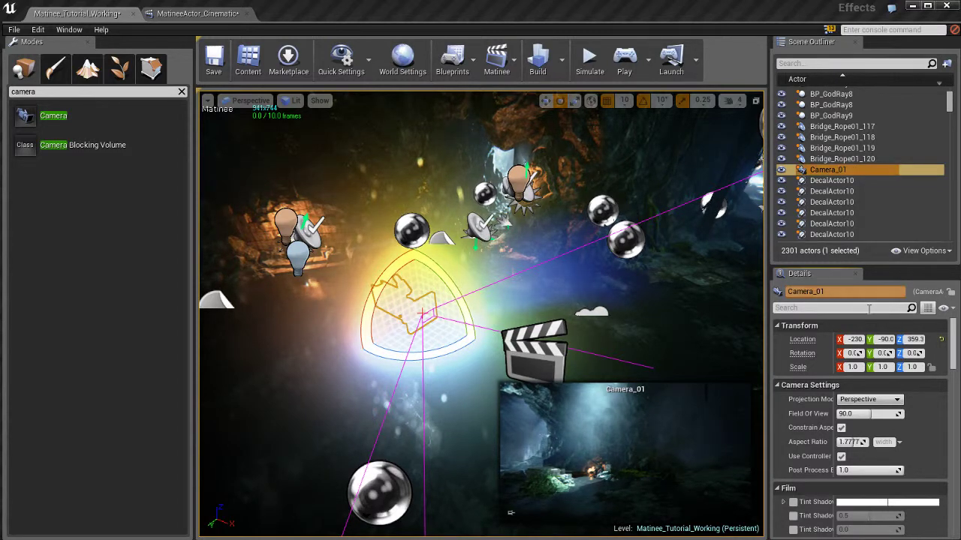
{"action": "right_click_drag", "start_coordinate": [620, 280], "coordinate": [621, 281]}
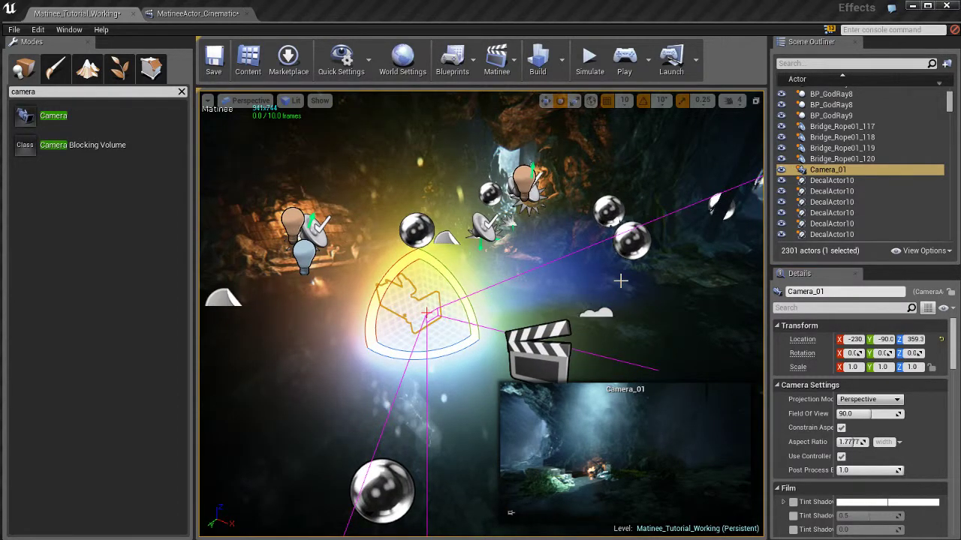
{"action": "right_click_drag", "start_coordinate": [597, 295], "coordinate": [596, 295]}
{"action": "middle_click_drag", "start_coordinate": [597, 298], "coordinate": [598, 295]}
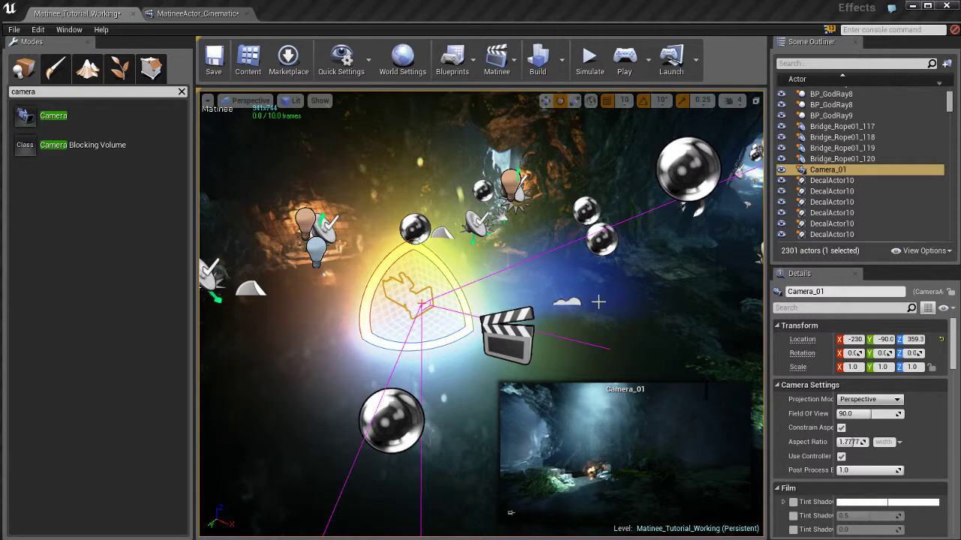
{"action": "middle_click_drag", "start_coordinate": [598, 302], "coordinate": [603, 296]}
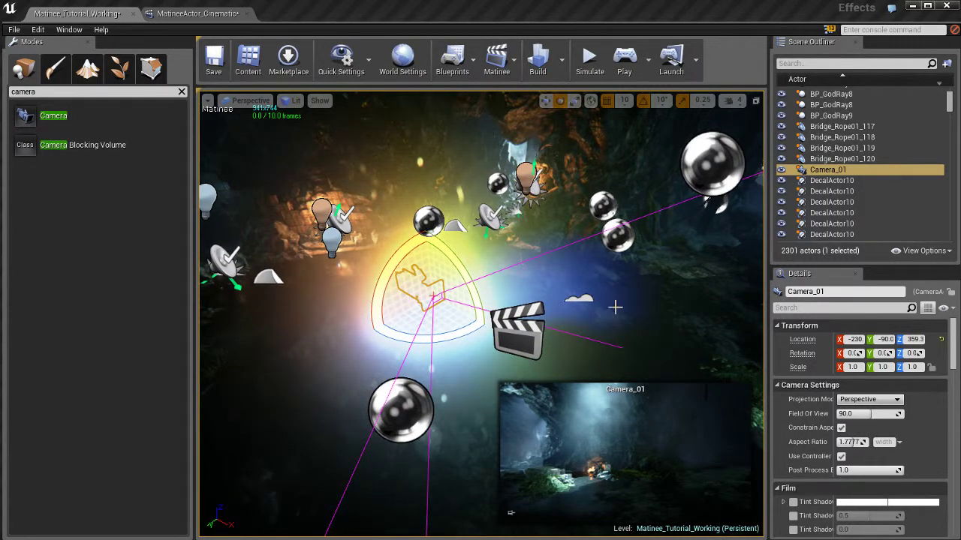
{"action": "right_click_drag", "start_coordinate": [566, 293], "coordinate": [556, 289]}
{"action": "middle_click_drag", "start_coordinate": [554, 286], "coordinate": [614, 287]}
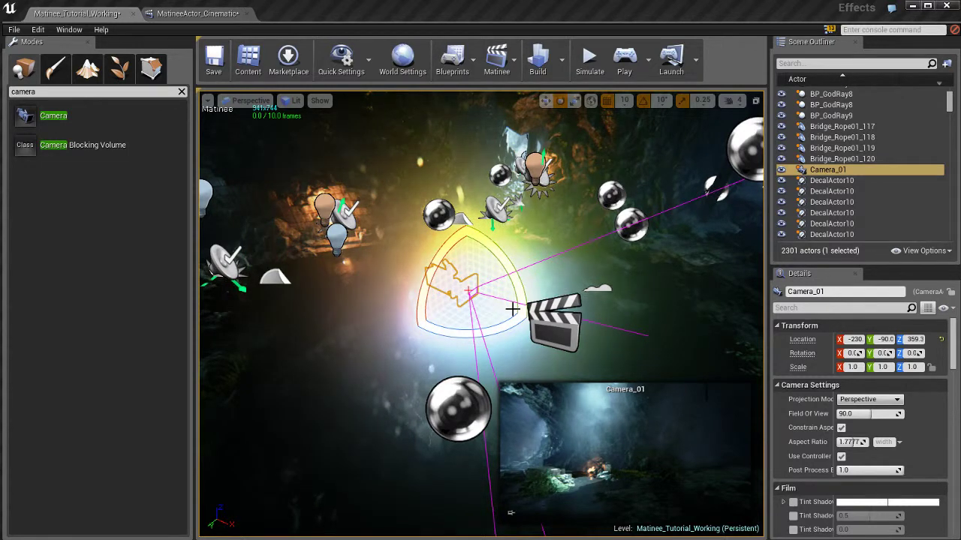
Inspect the cave in Unlit mode up to the horned statue holding the orb, and restore Lit mode
{"action": "key", "text": "alt+3"}
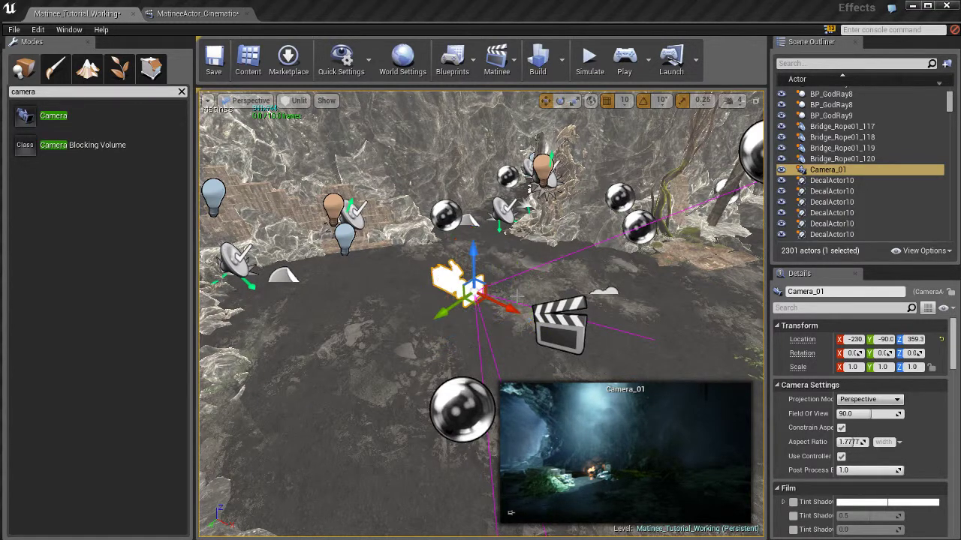
{"action": "mouse_move", "coordinate": [488, 298]}
{"action": "left_mouse_down"}
{"action": "mouse_move", "coordinate": [410, 274]}
{"action": "mouse_move", "coordinate": [506, 296]}
{"action": "left_mouse_up"}
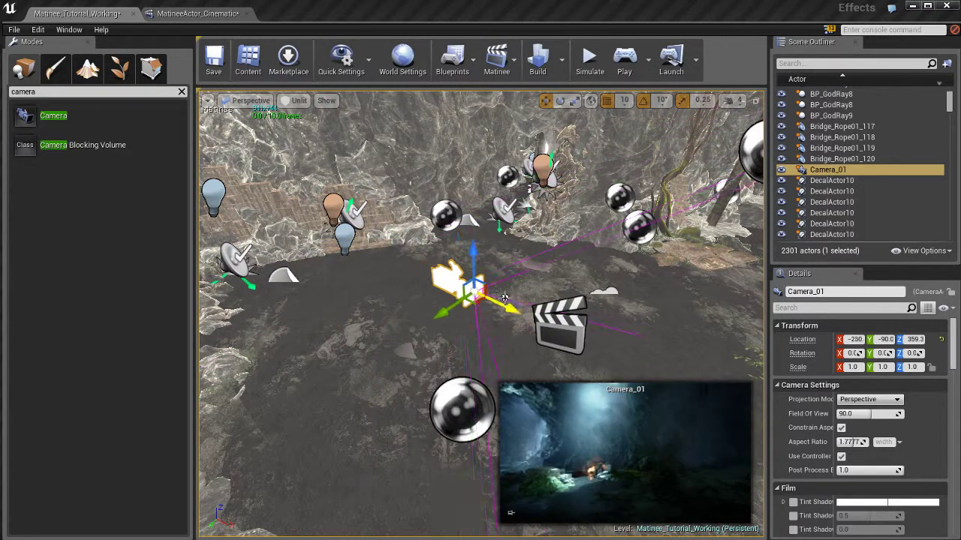
{"action": "right_click_drag", "start_coordinate": [506, 295], "coordinate": [196, 221]}
{"action": "right_click_drag", "start_coordinate": [573, 308], "coordinate": [573, 315]}
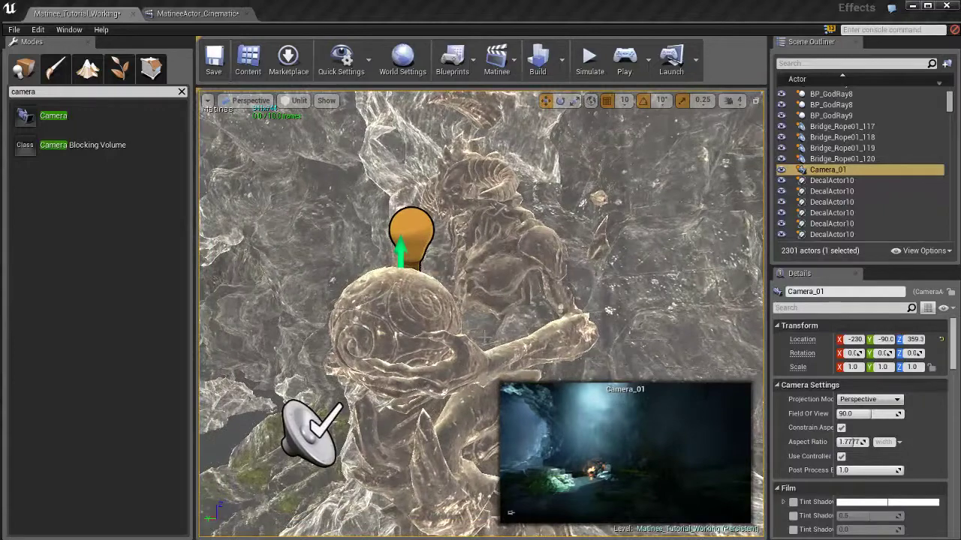
{"action": "key", "text": "alt+4"}
Deselect the camera, examine the horned statue and its orb in Game View, and leave Game View
{"action": "key", "text": "g"}
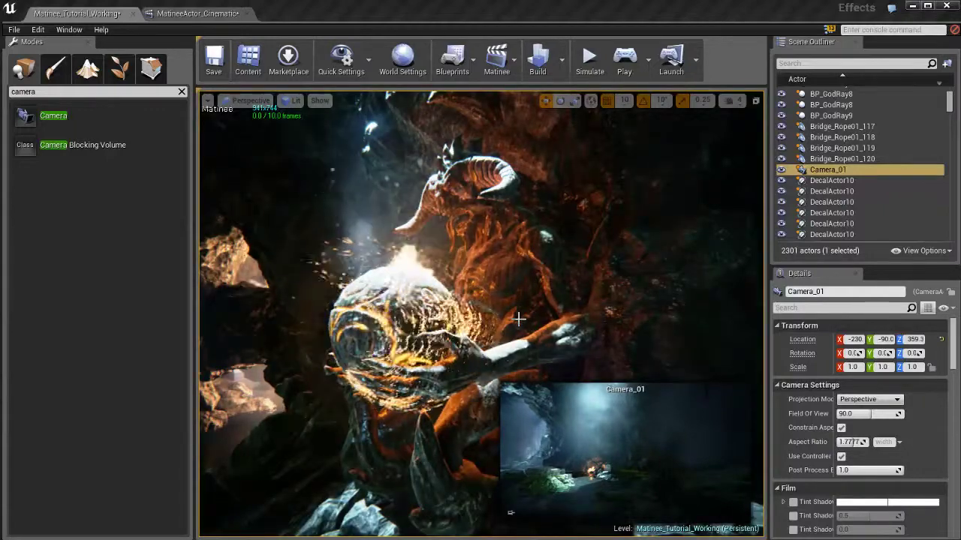
{"action": "scroll", "coordinate": [515, 306], "scroll_direction": "down", "scroll_amount": 3}
{"action": "key", "text": "Escape"}
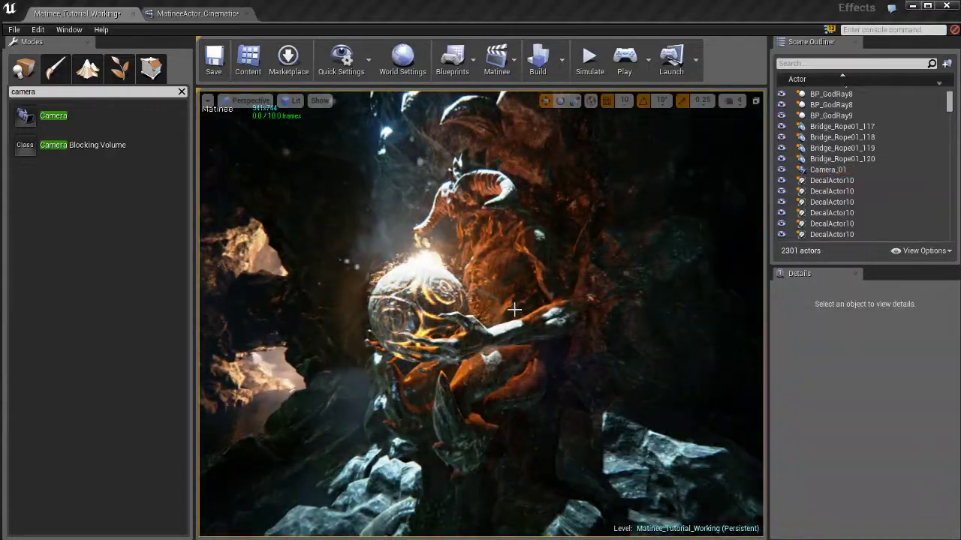
{"action": "right_click_drag", "start_coordinate": [525, 336], "coordinate": [521, 339]}
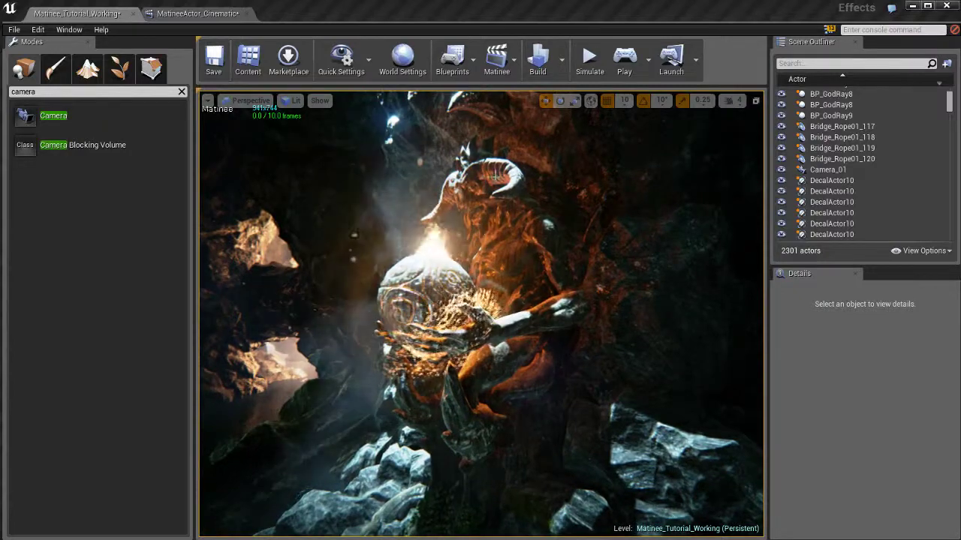
{"action": "right_click_drag", "start_coordinate": [484, 231], "coordinate": [433, 248]}
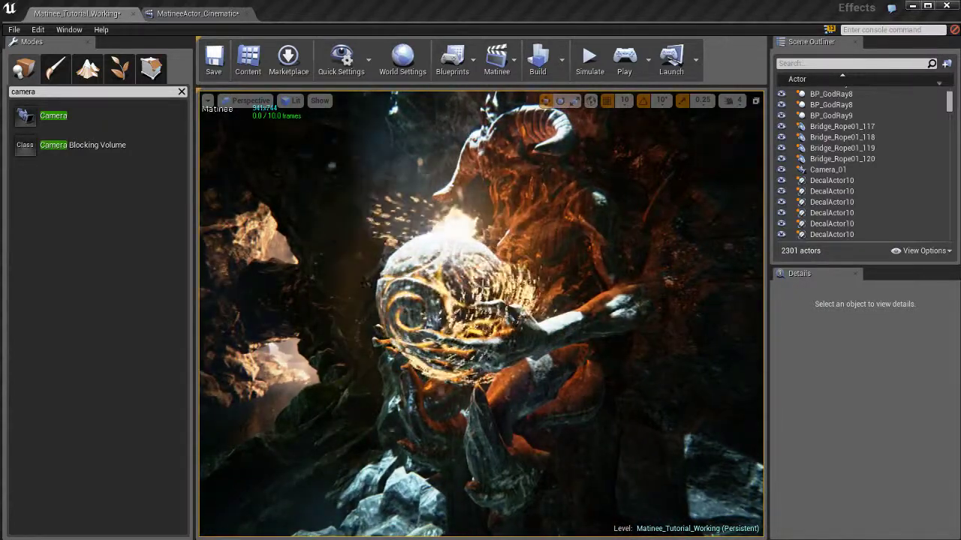
{"action": "left_click_drag", "start_coordinate": [433, 247], "coordinate": [684, 313], "text": "alt"}
{"action": "right_click_drag", "start_coordinate": [685, 313], "coordinate": [759, 353]}
{"action": "key", "text": "g"}
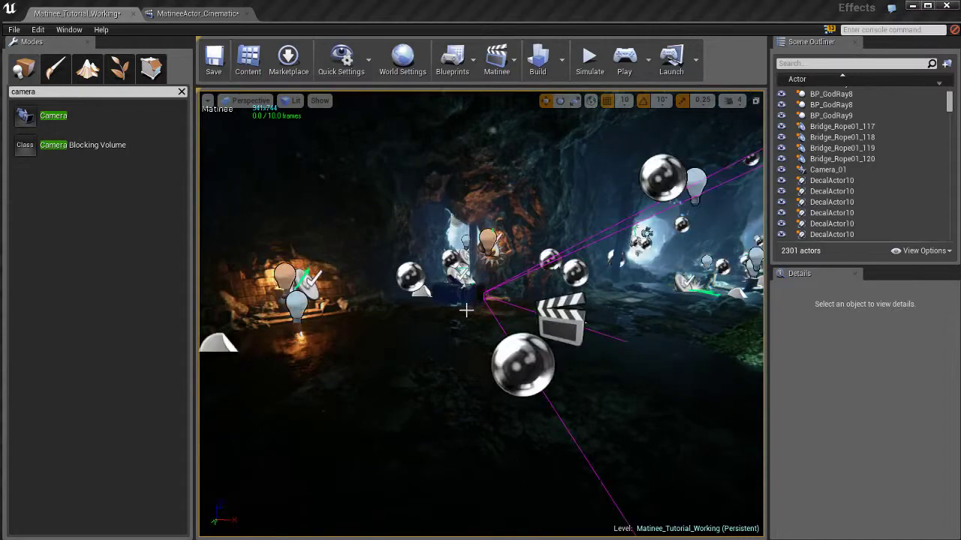
Select Camera_01, move it to about X -620, Y 400 and rotate it to face the statue
{"action": "right_click_drag", "start_coordinate": [447, 289], "coordinate": [521, 326]}
{"action": "left_click", "coordinate": [538, 322]}
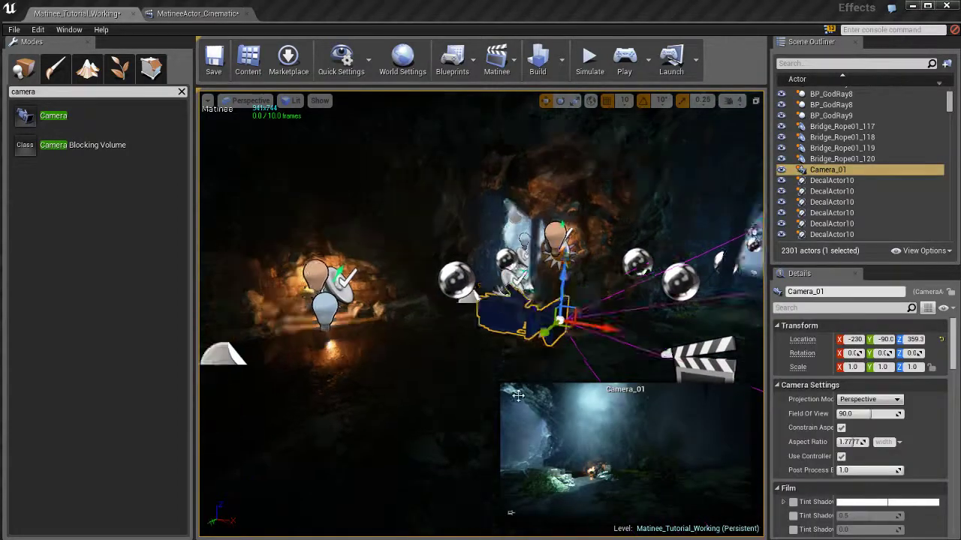
{"action": "right_click_drag", "start_coordinate": [509, 395], "coordinate": [518, 408]}
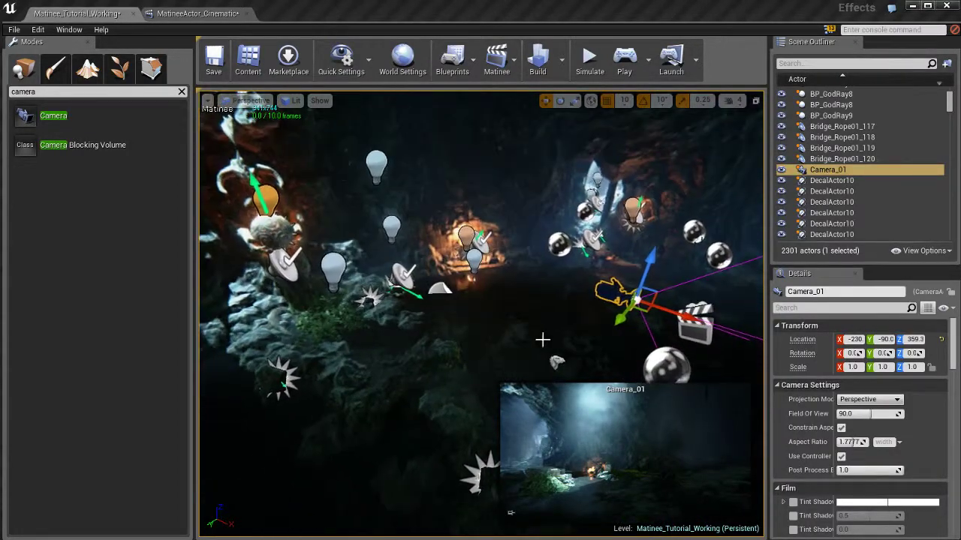
{"action": "left_click_drag", "start_coordinate": [672, 311], "coordinate": [536, 266]}
{"action": "left_click_drag", "start_coordinate": [636, 332], "coordinate": [2, 306], "text": "ctrl"}
{"action": "key", "text": "e"}
{"action": "key", "text": "w"}
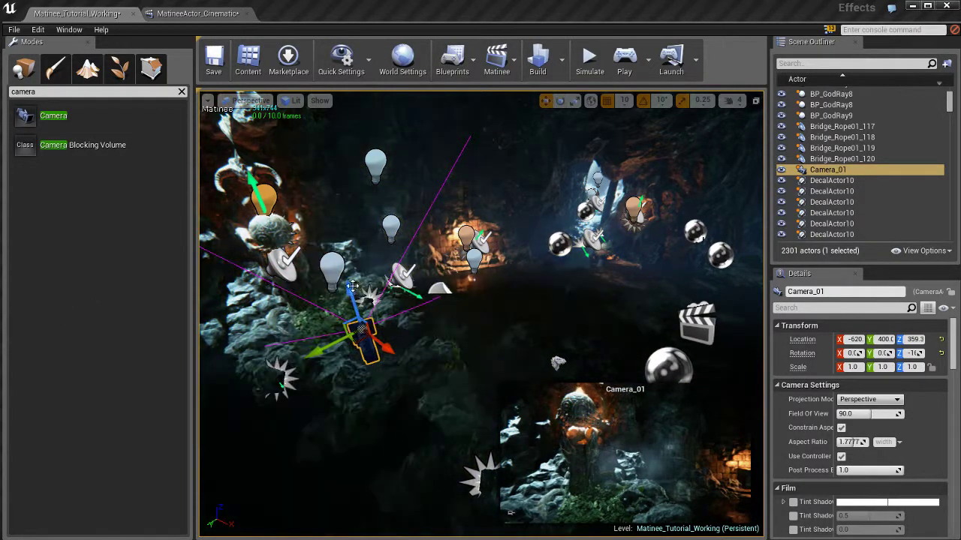
Raise Camera_01 to a Z location of about 479.3 and shift it to about X -590
{"action": "left_click_drag", "start_coordinate": [349, 289], "coordinate": [316, 217]}
{"action": "mouse_move", "coordinate": [374, 297]}
{"action": "left_mouse_down"}
{"action": "mouse_move", "coordinate": [371, 287]}
{"action": "mouse_move", "coordinate": [377, 295]}
{"action": "left_mouse_up"}
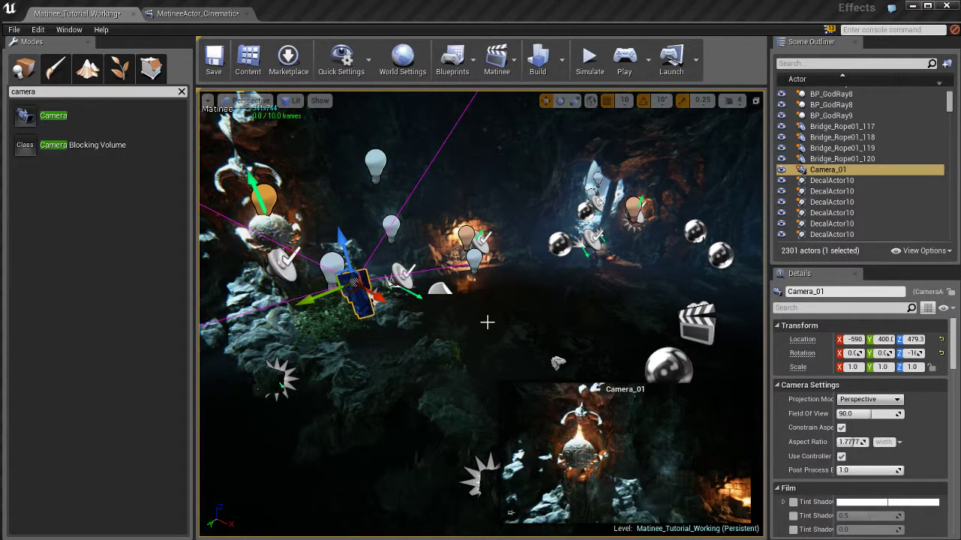
{"action": "right_click_drag", "start_coordinate": [475, 329], "coordinate": [470, 327]}
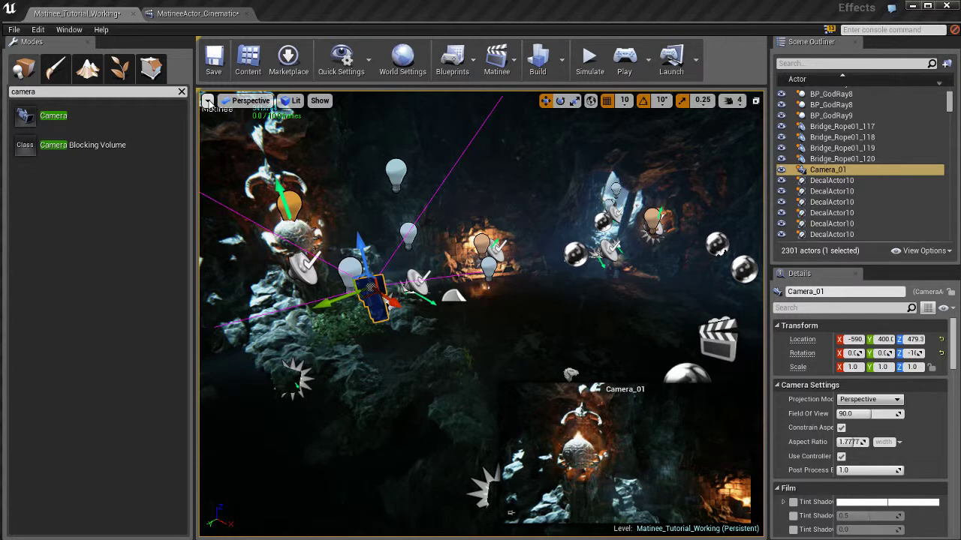
Lock the viewport to Camera_01 and fly it to a close-up of the orb at about X -942, Y 595, Z 428
{"action": "left_click", "coordinate": [208, 101]}
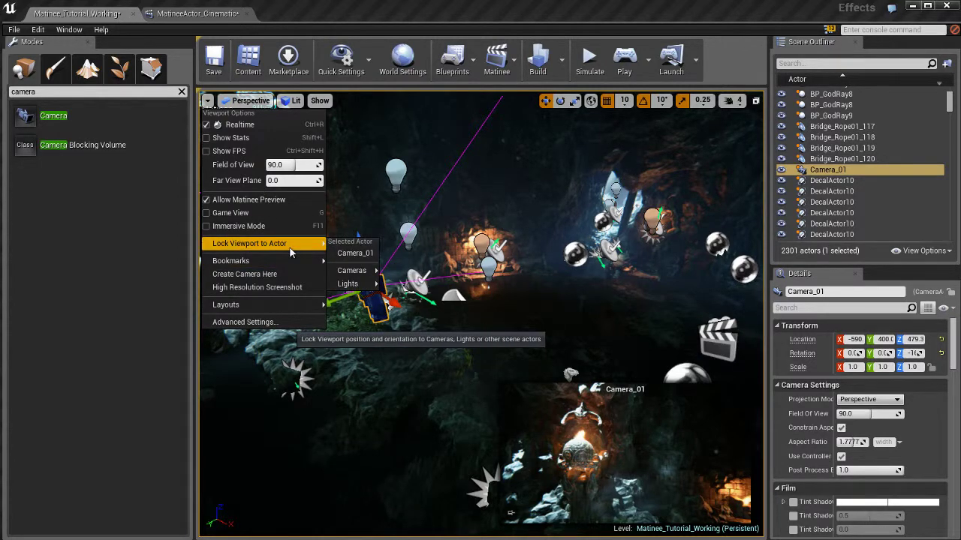
{"action": "left_click", "coordinate": [356, 255]}
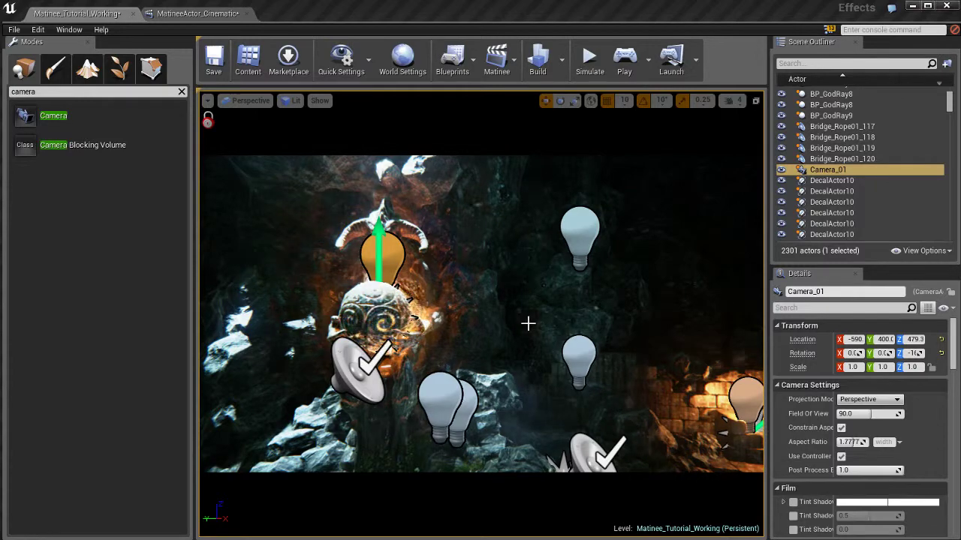
{"action": "key", "text": "d"}
{"action": "right_click_drag", "start_coordinate": [557, 321], "coordinate": [486, 332]}
{"action": "left_click_drag", "start_coordinate": [486, 333], "coordinate": [443, 328]}
{"action": "key", "text": "s"}
{"action": "right_click_drag", "start_coordinate": [443, 328], "coordinate": [440, 331]}
{"action": "key", "text": "e"}
{"action": "left_click_drag", "start_coordinate": [443, 325], "coordinate": [662, 262]}
{"action": "scroll", "coordinate": [663, 261], "scroll_direction": "down", "scroll_amount": 3}
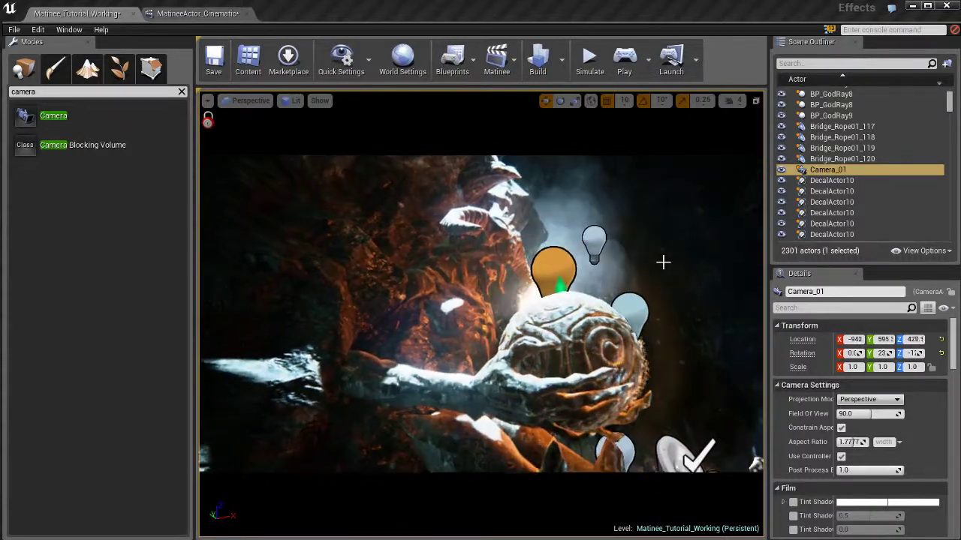
Lower the locked camera to about X -976, Y 551, Z 310, aiming steeply up past the statue, with Game View on
{"action": "scroll", "coordinate": [663, 262], "scroll_direction": "up", "scroll_amount": 2}
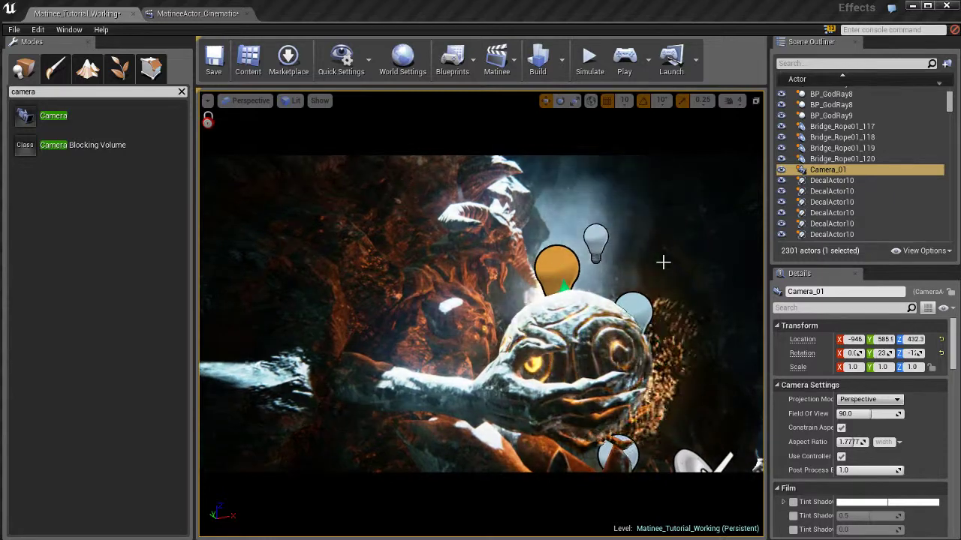
{"action": "left_click_drag", "start_coordinate": [663, 262], "coordinate": [660, 181]}
{"action": "right_click_drag", "start_coordinate": [660, 180], "coordinate": [661, 153]}
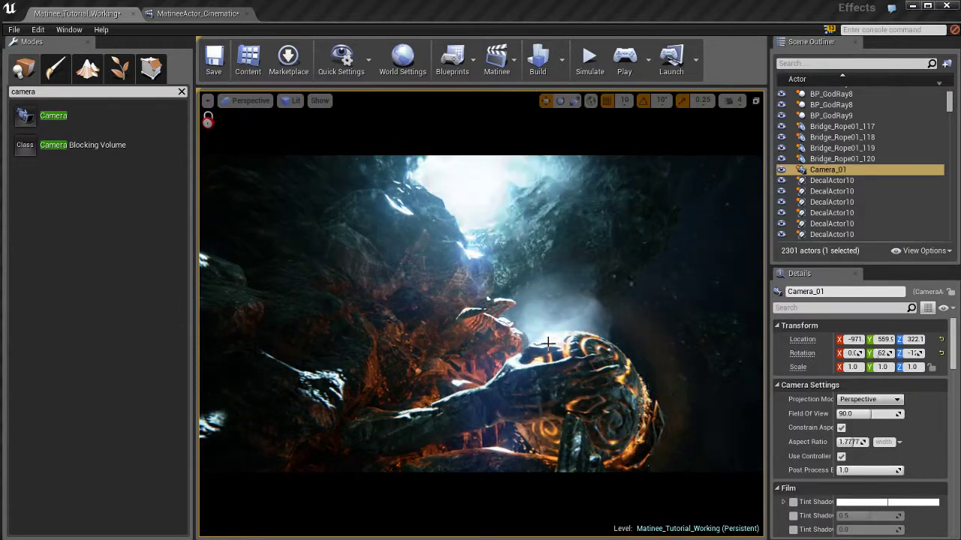
{"action": "right_click_drag", "start_coordinate": [517, 330], "coordinate": [478, 307]}
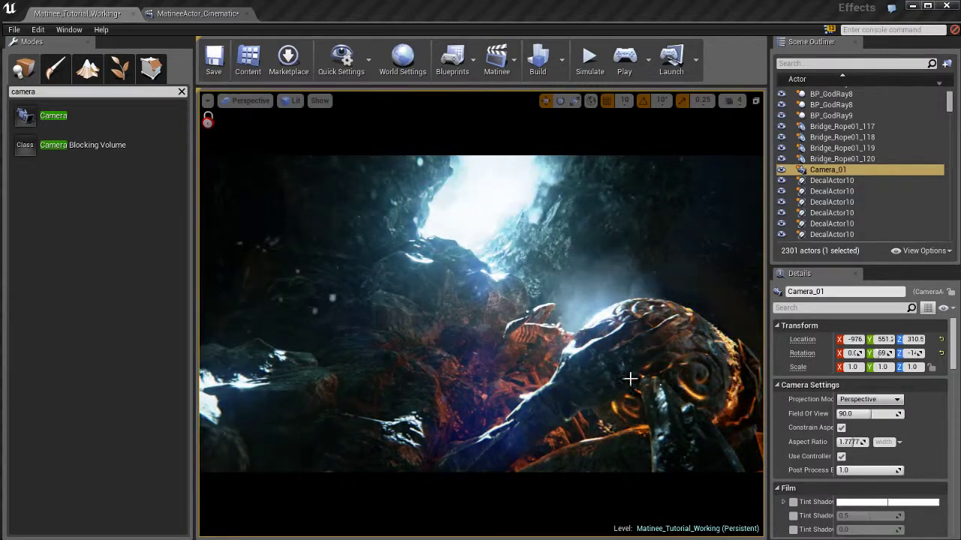
Try different tilts of the locked camera between the cave opening and the statue, ending at a pitch of about 45 degrees
{"action": "right_click_drag", "start_coordinate": [507, 313], "coordinate": [565, 272]}
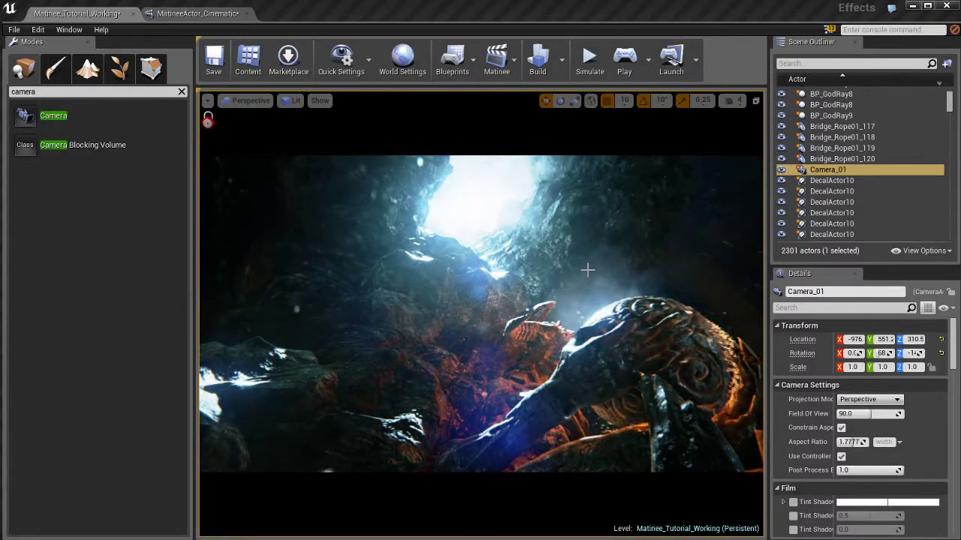
{"action": "mouse_move", "coordinate": [544, 345]}
{"action": "right_mouse_down"}
{"action": "mouse_move", "coordinate": [543, 369]}
{"action": "mouse_move", "coordinate": [541, 288]}
{"action": "mouse_move", "coordinate": [547, 348]}
{"action": "right_mouse_up"}
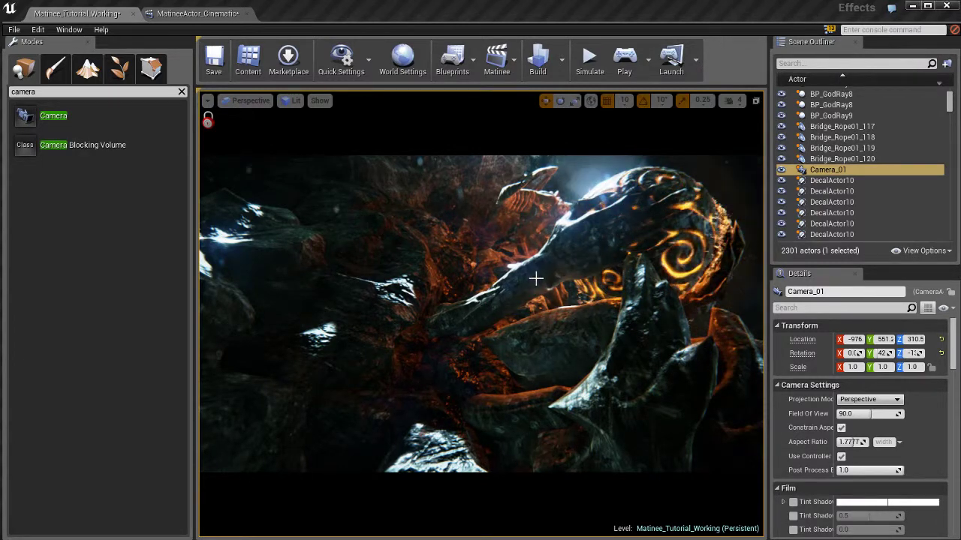
{"action": "right_click_drag", "start_coordinate": [535, 303], "coordinate": [538, 332]}
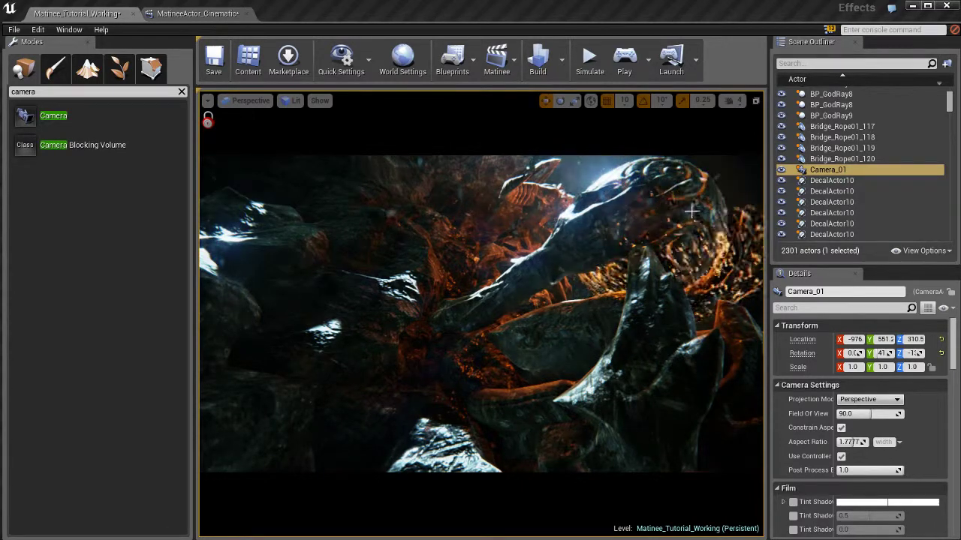
{"action": "right_click_drag", "start_coordinate": [504, 322], "coordinate": [500, 249]}
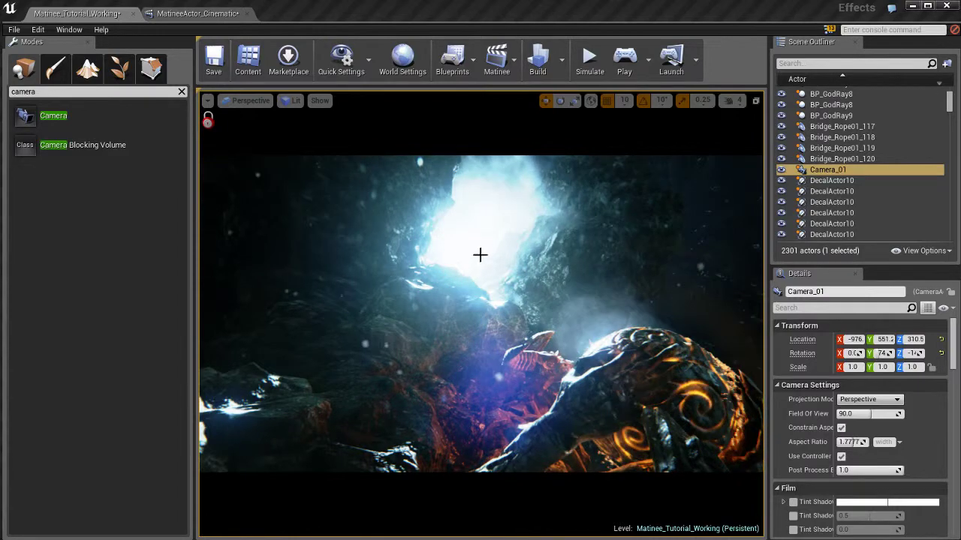
{"action": "right_click_drag", "start_coordinate": [481, 255], "coordinate": [476, 313]}
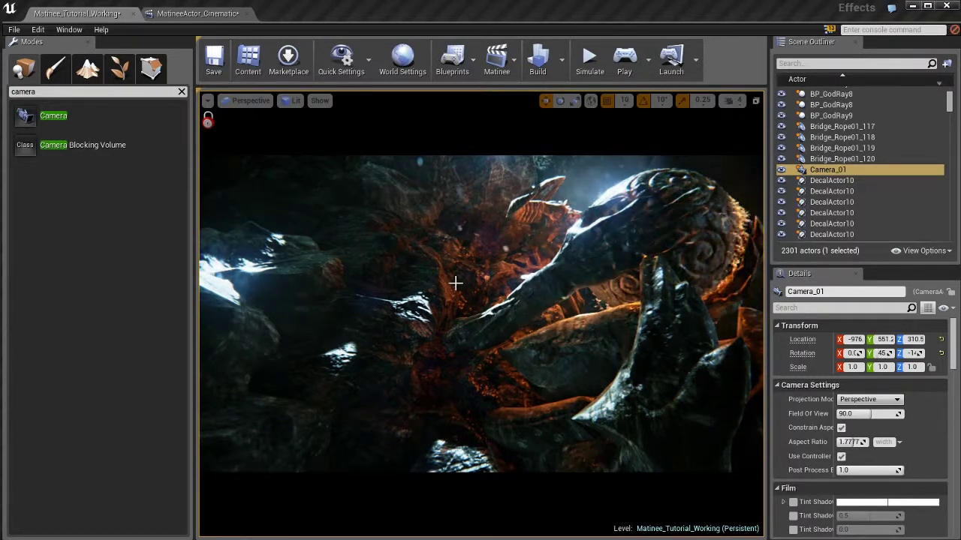
Unlock the viewport from Camera_01
{"action": "left_click", "coordinate": [208, 101]}
{"action": "mouse_move", "coordinate": [240, 243]}
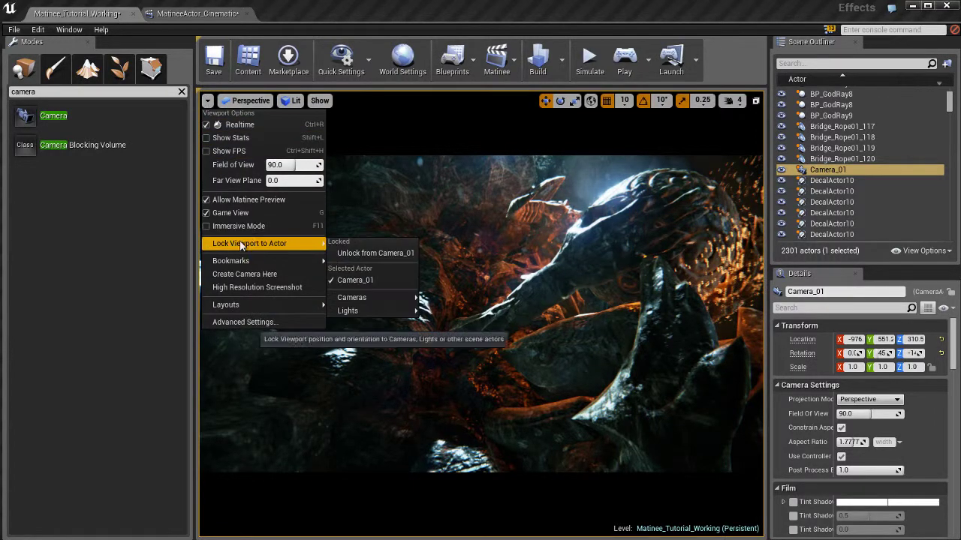
{"action": "left_click", "coordinate": [385, 253]}
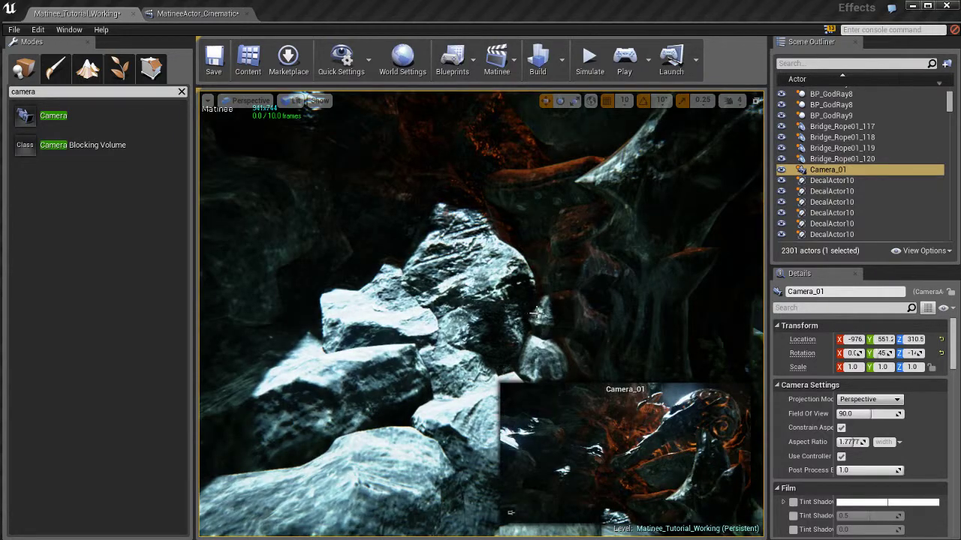
Turn off Game View and reselect Camera_01 from an outside view that also shows the statue
{"action": "key", "text": "s"}
{"action": "right_click_drag", "start_coordinate": [555, 328], "coordinate": [565, 366]}
{"action": "key", "text": "Escape"}
{"action": "key", "text": "g"}
{"action": "left_click", "coordinate": [356, 370]}
{"action": "key", "text": "d"}
{"action": "key", "text": "a"}
{"action": "key", "text": "w"}
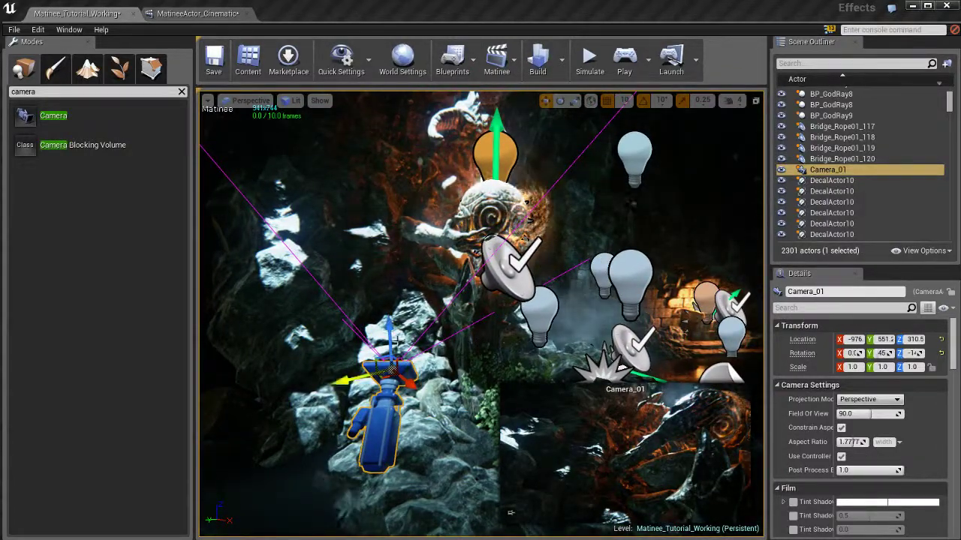
{"action": "key", "text": "s"}
{"action": "mouse_move", "coordinate": [555, 337]}
{"action": "right_mouse_down"}
{"action": "mouse_move", "coordinate": [574, 339]}
{"action": "mouse_move", "coordinate": [553, 334]}
{"action": "right_mouse_up"}
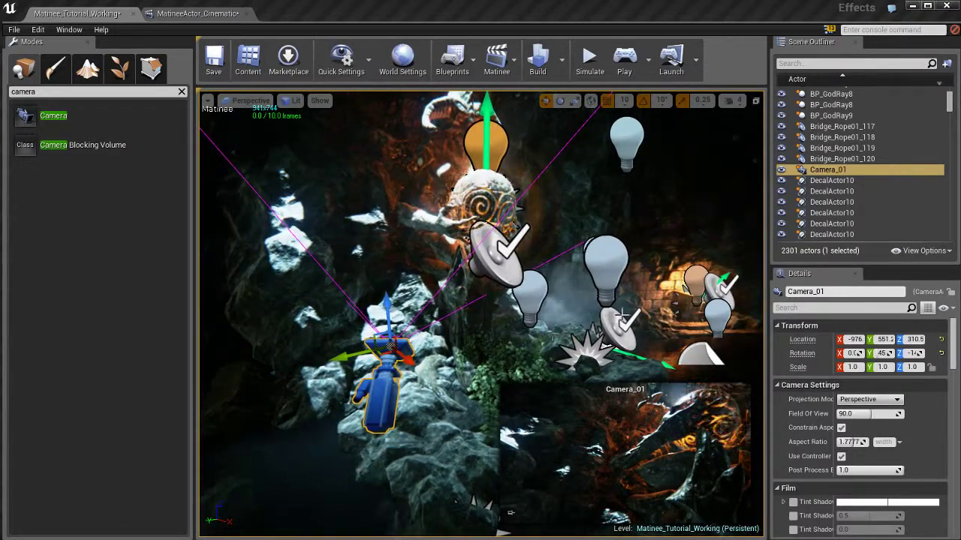